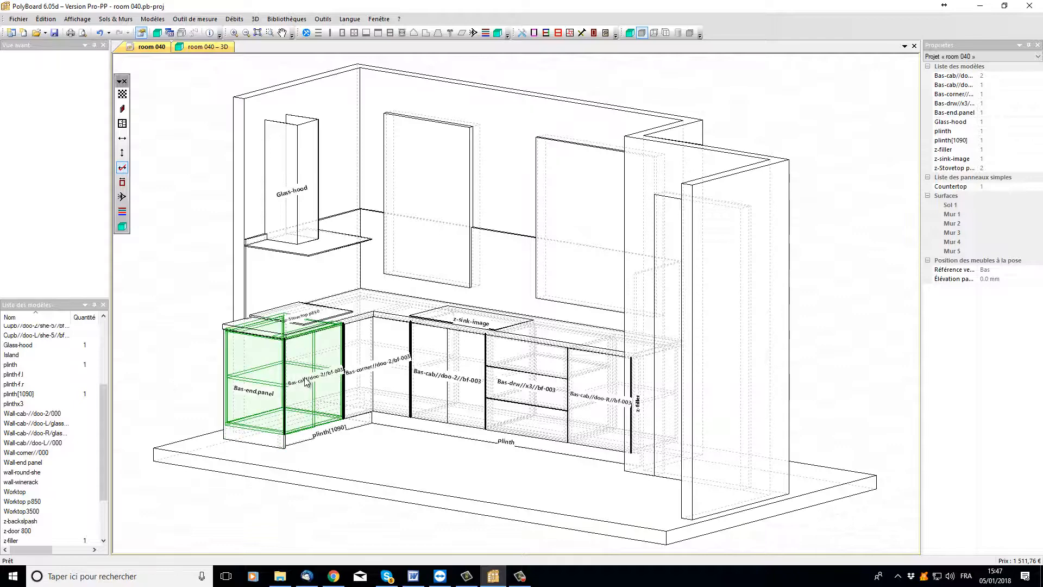
Step: Select all the base cabinets together with the end panel, the filler and both plinths
click(273, 378)
ctrl+click(303, 375)
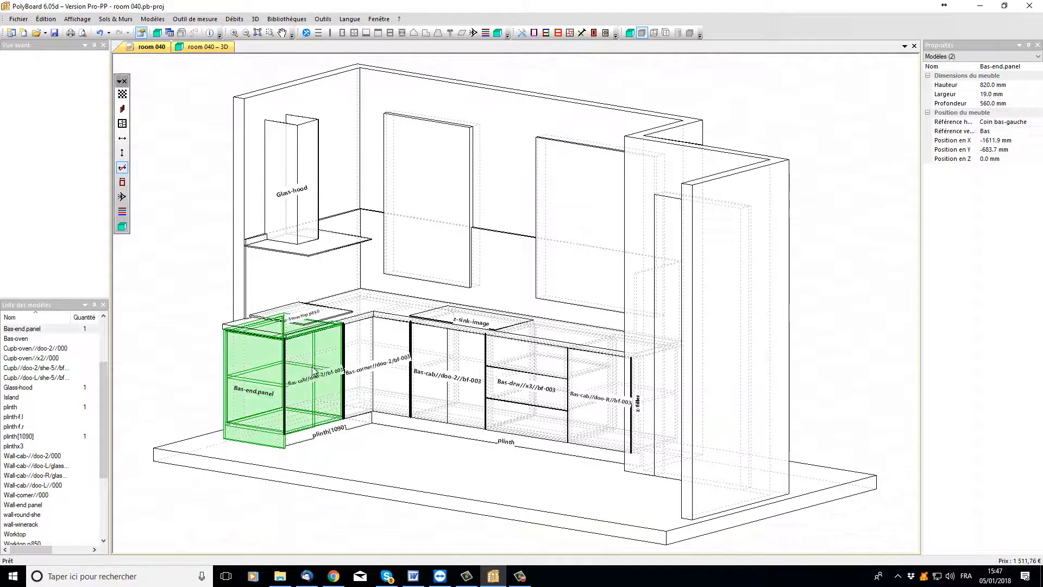
ctrl+click(363, 362)
ctrl+click(443, 367)
ctrl+click(519, 373)
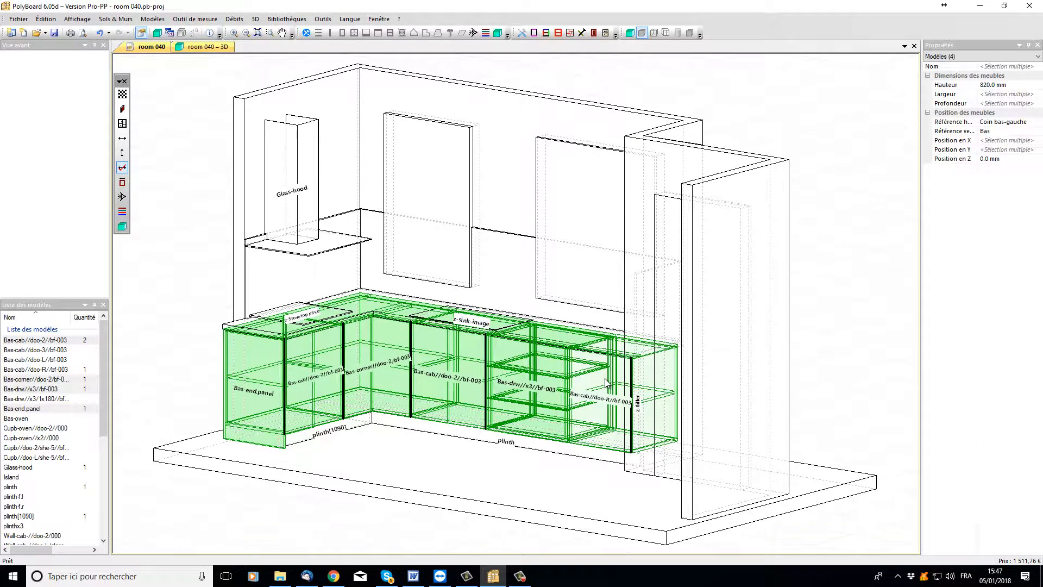
ctrl+click(598, 380)
ctrl+click(634, 376)
ctrl+click(375, 417)
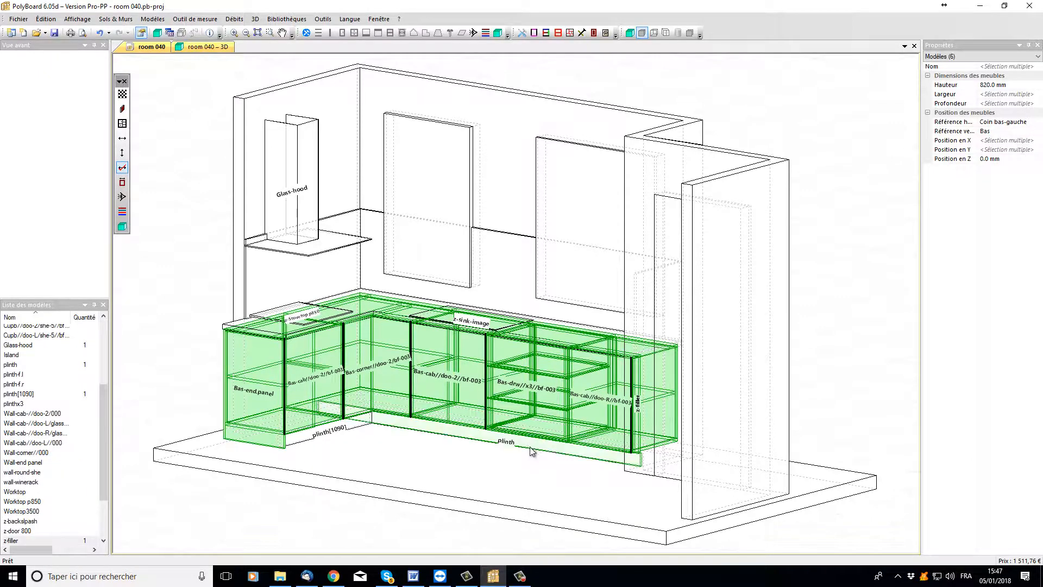
ctrl+click(356, 426)
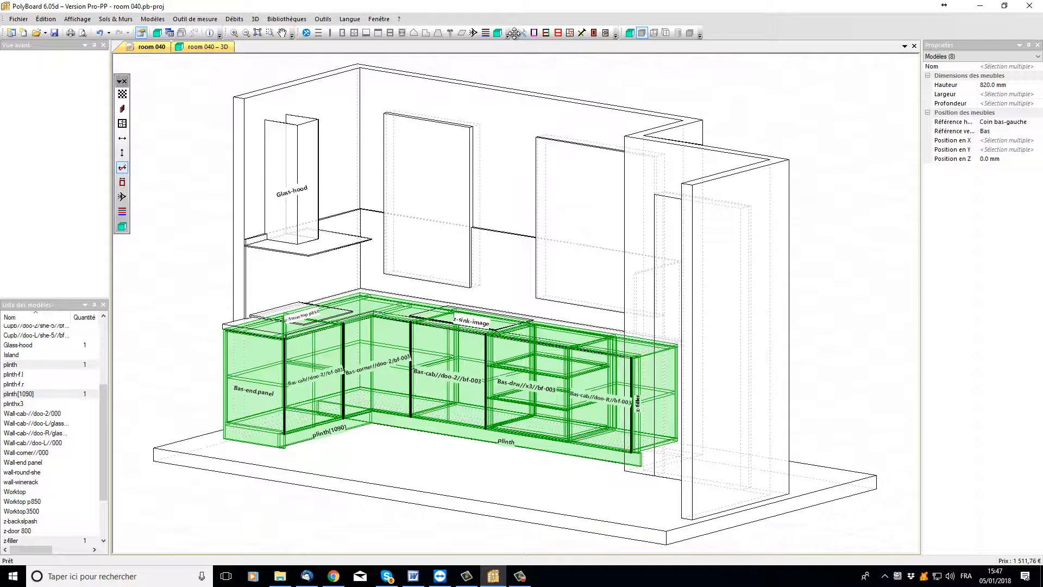
Step: Apply the "-Quick Design" material style sub-method to the entire selected units
drag(514, 32, 177, 262)
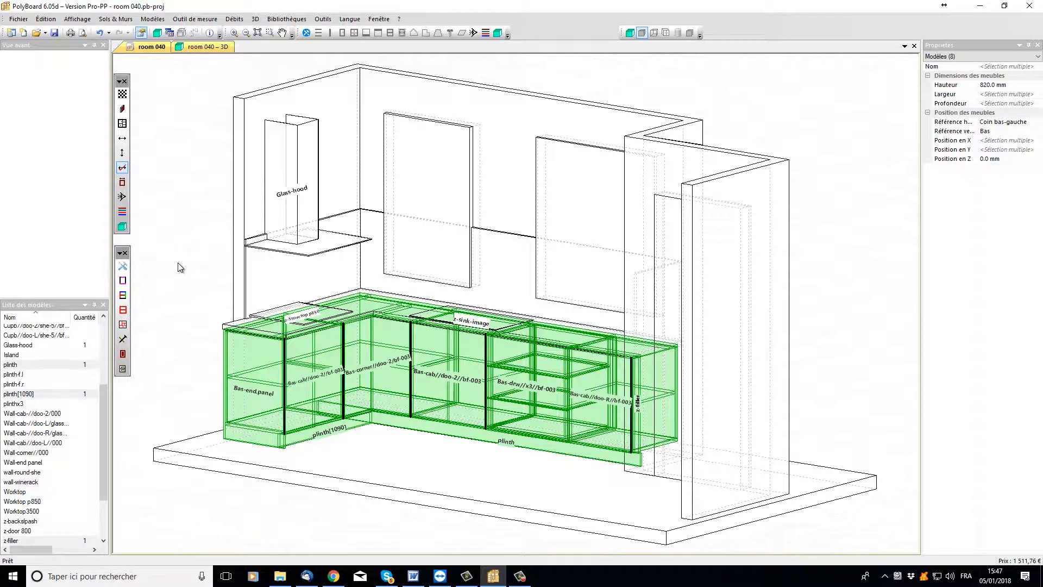
click(123, 296)
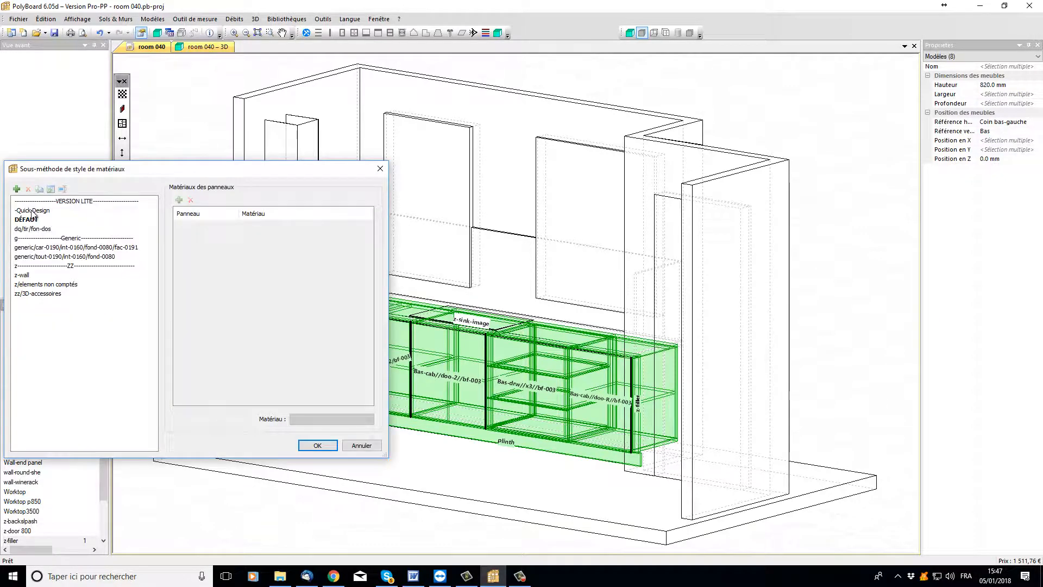
click(33, 211)
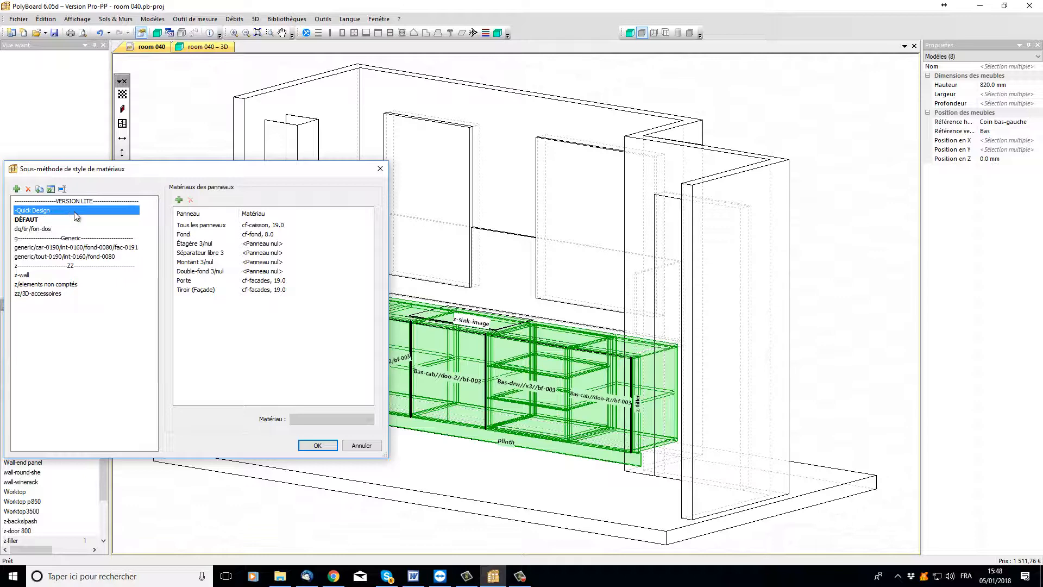
click(317, 445)
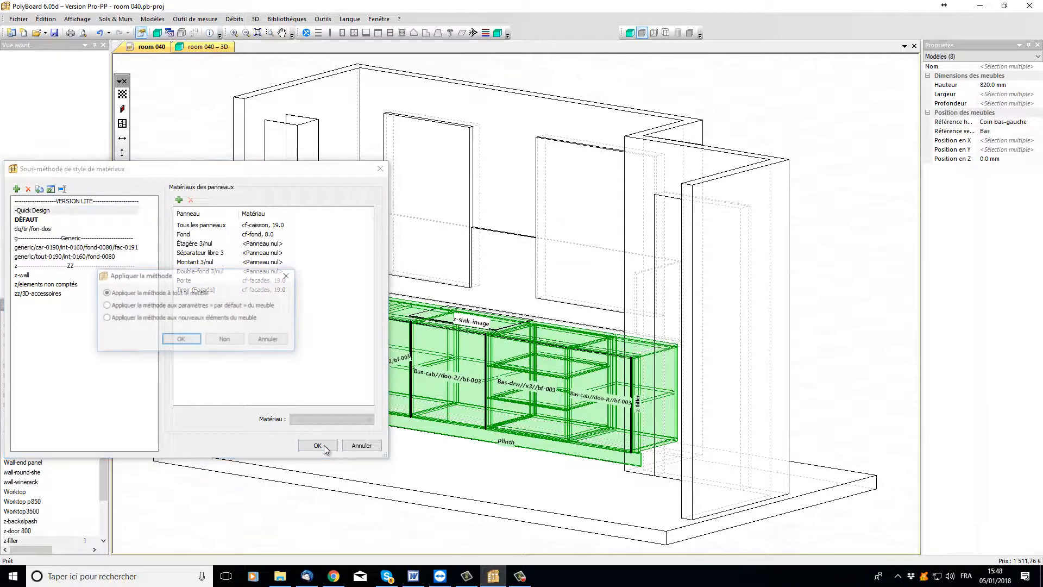
click(181, 340)
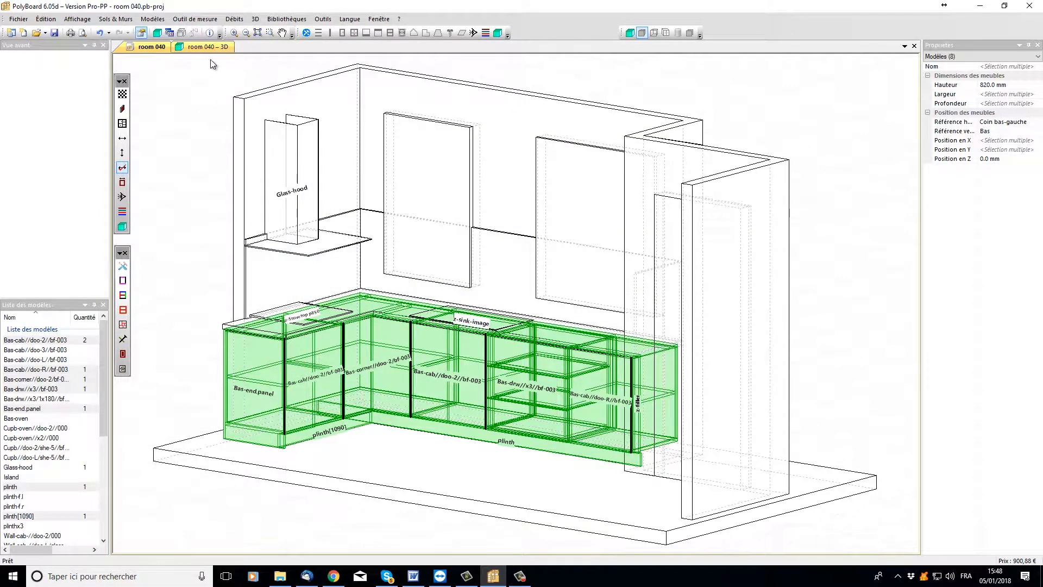
Step: Open the cabinet doors and drawers in the room 040 3D view and place that view in a new vertical tab group
click(210, 48)
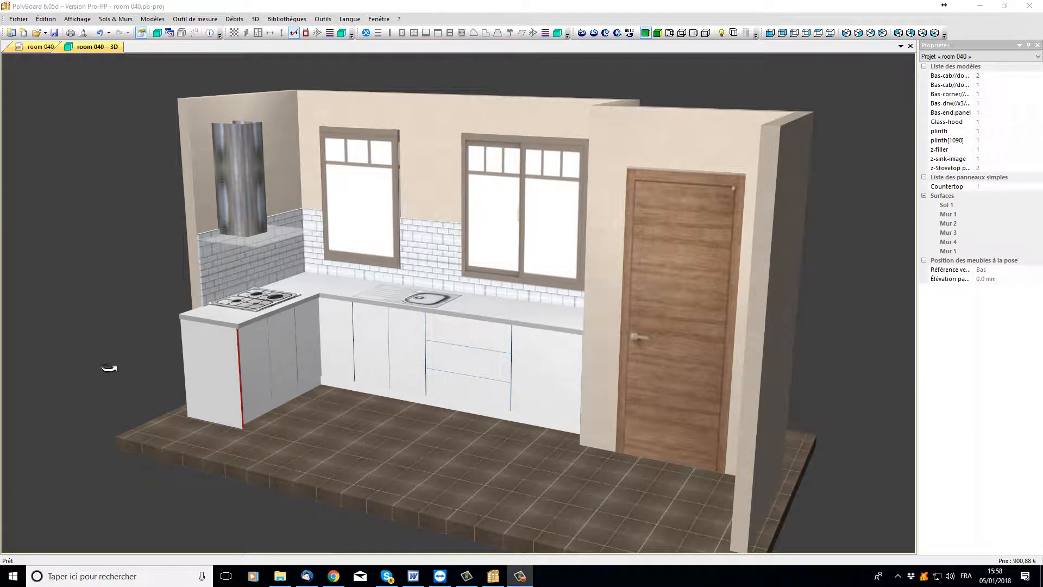
click(607, 75)
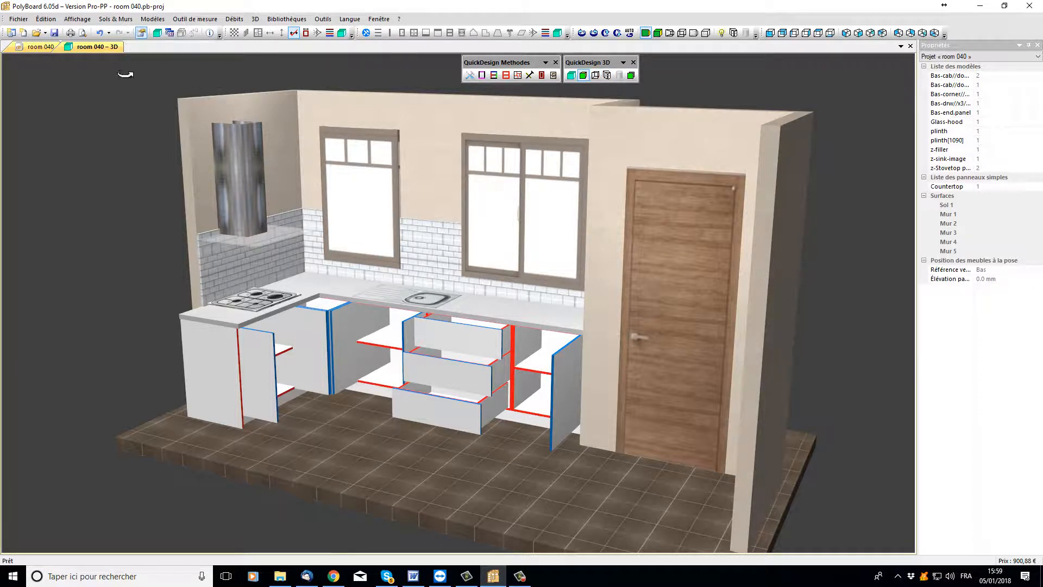
right_click(89, 49)
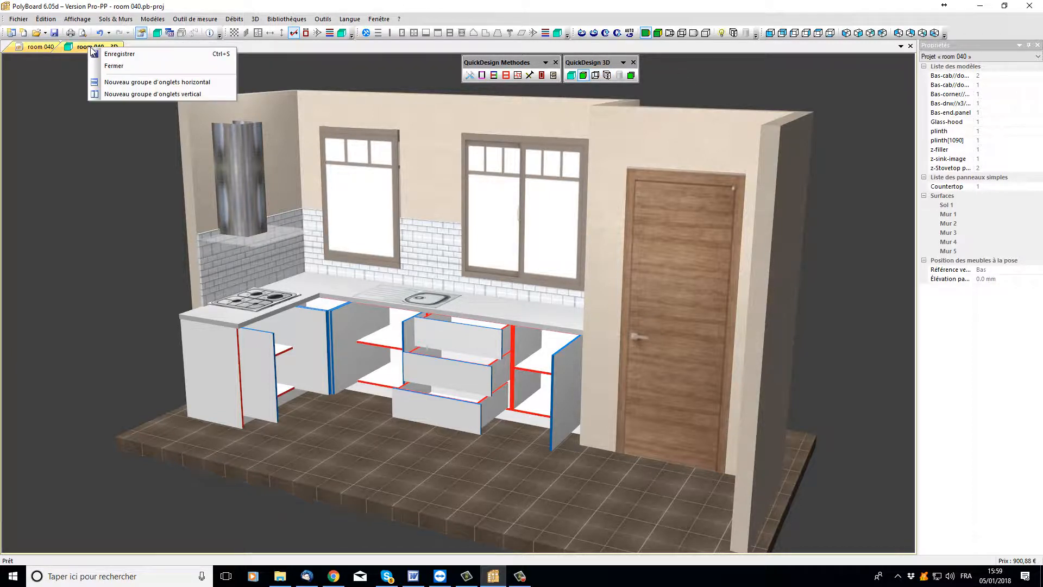
click(126, 94)
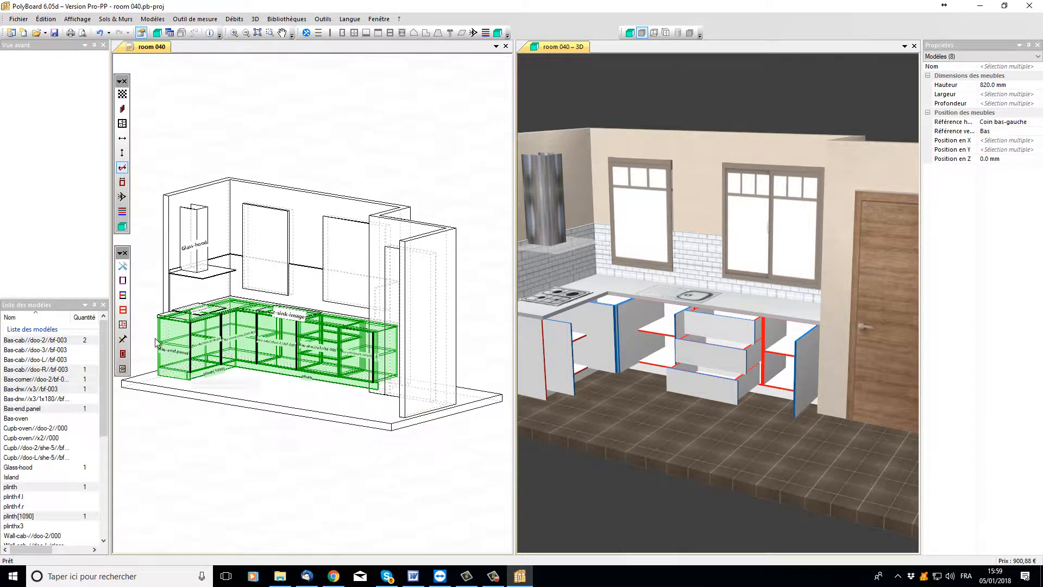
Step: Apply the "-Quick Design" edge style sub-method to the entire selected base units and clear the selection
click(123, 310)
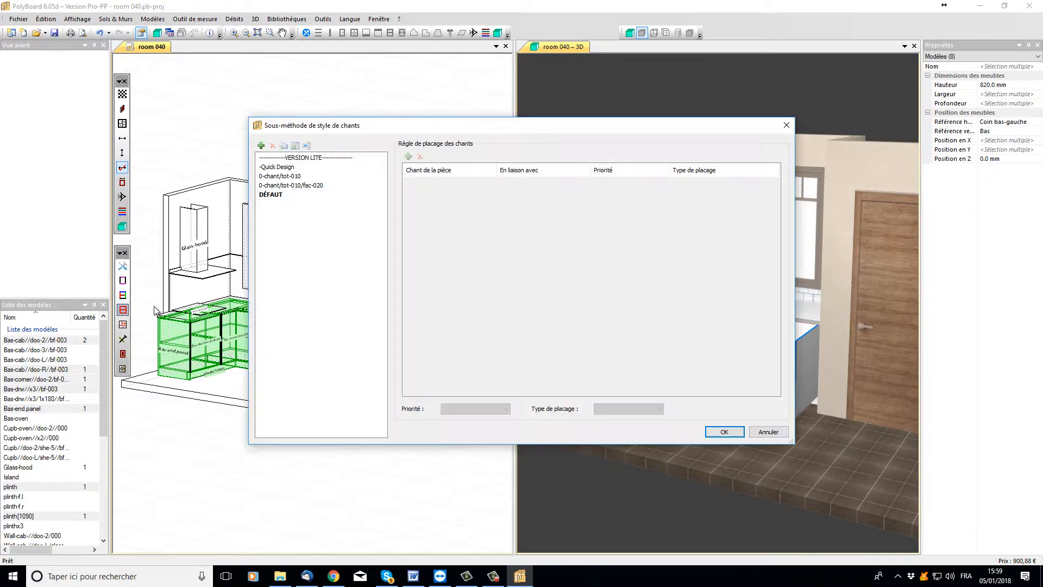
click(280, 167)
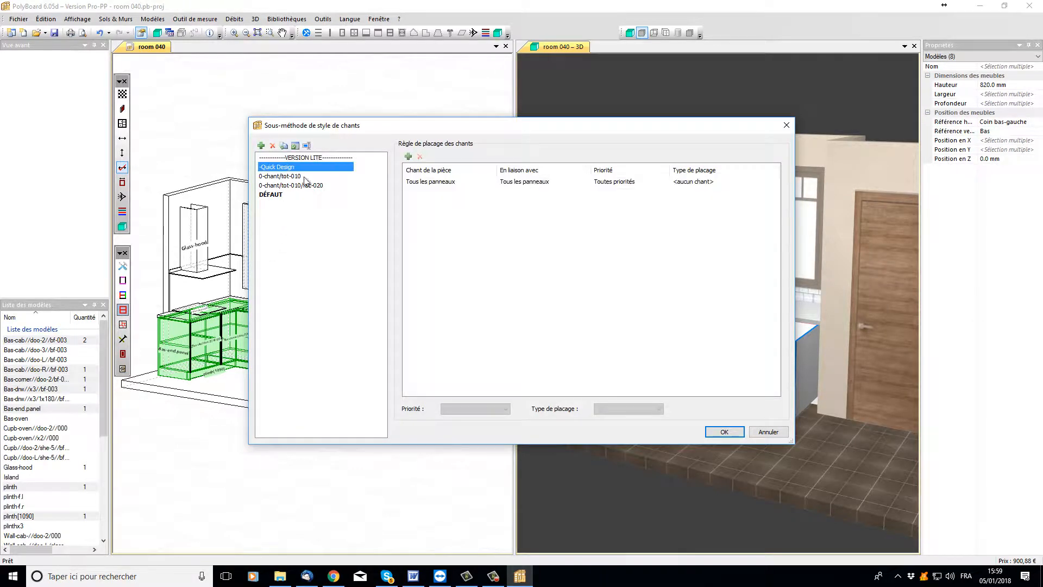
click(712, 432)
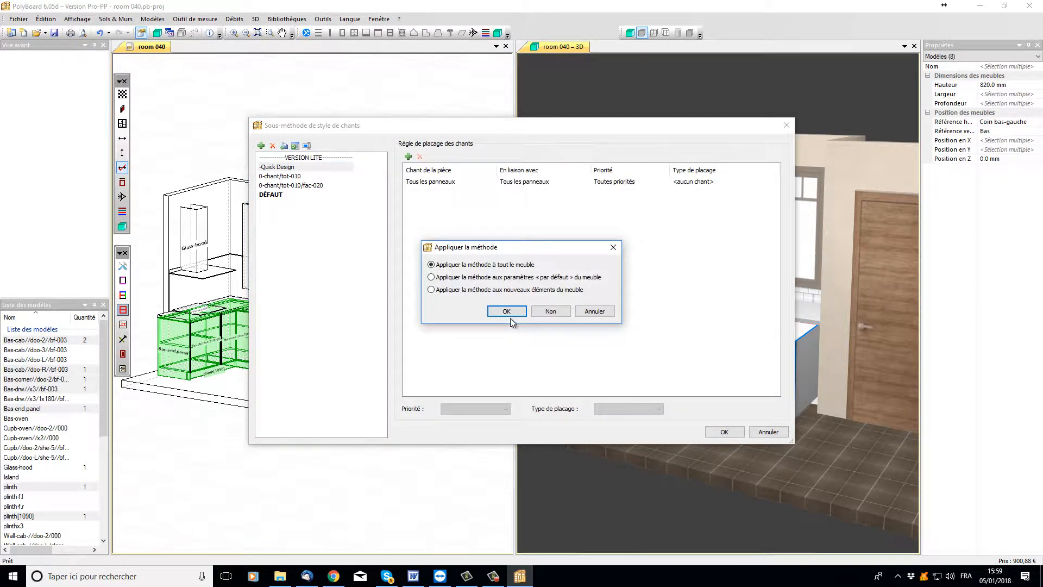
click(509, 317)
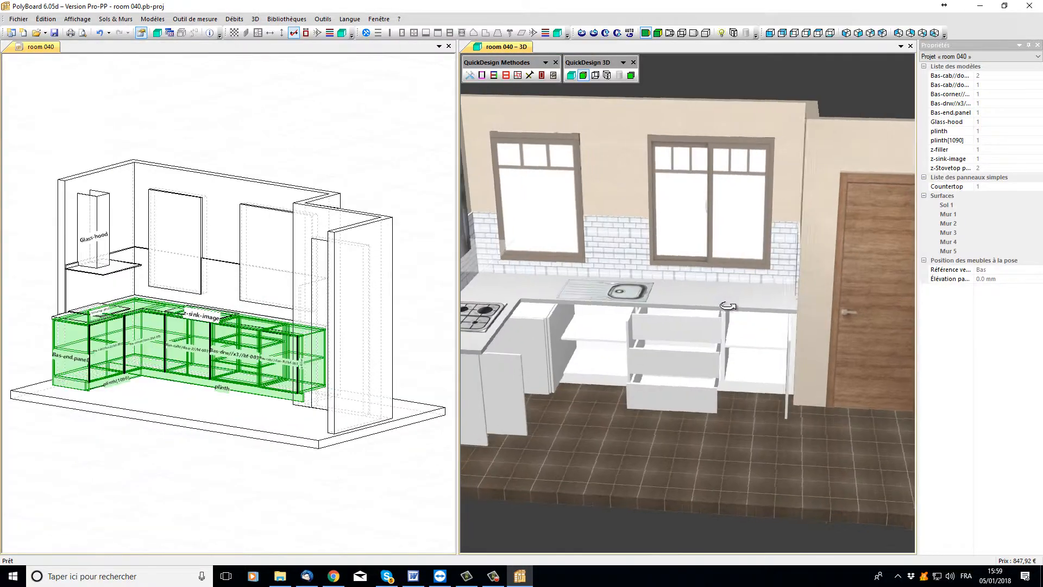
drag(726, 306, 592, 263)
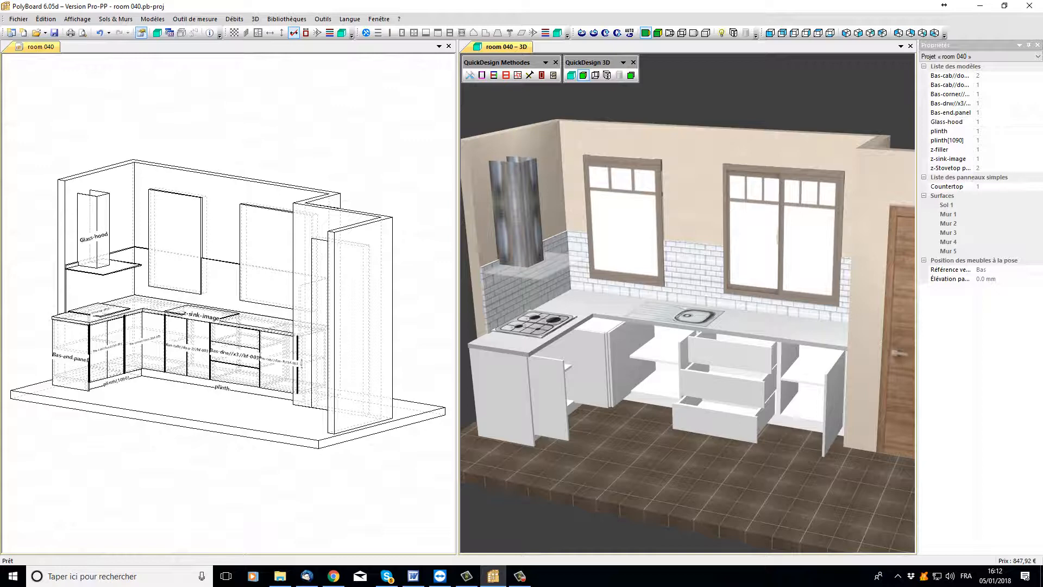
double_click(333, 152)
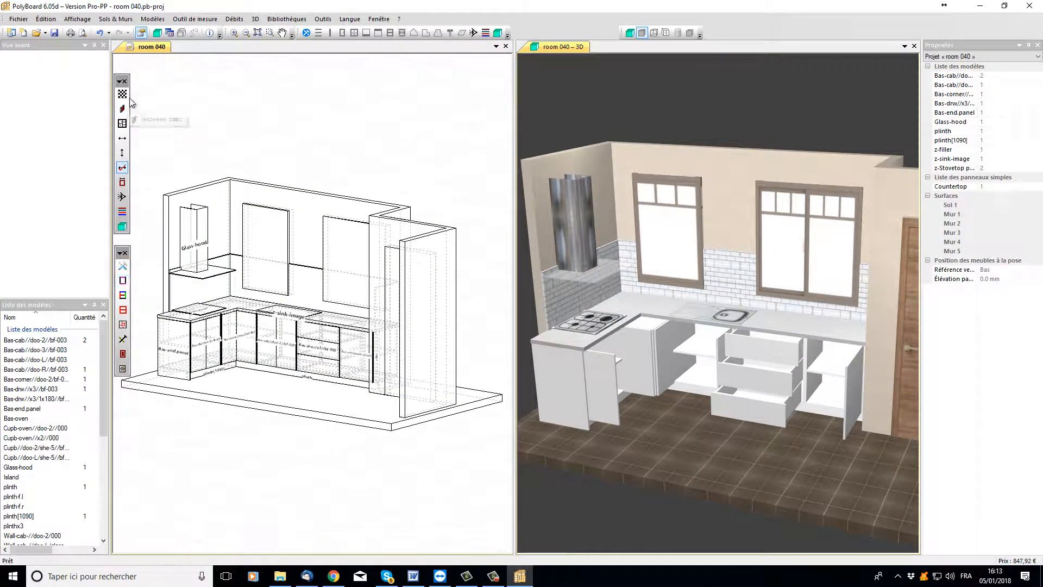
Step: Give the cf-facades panel material the texture 4397.jpg from manufactured panels/Smart-Gass, applying the change to all open documents
click(124, 209)
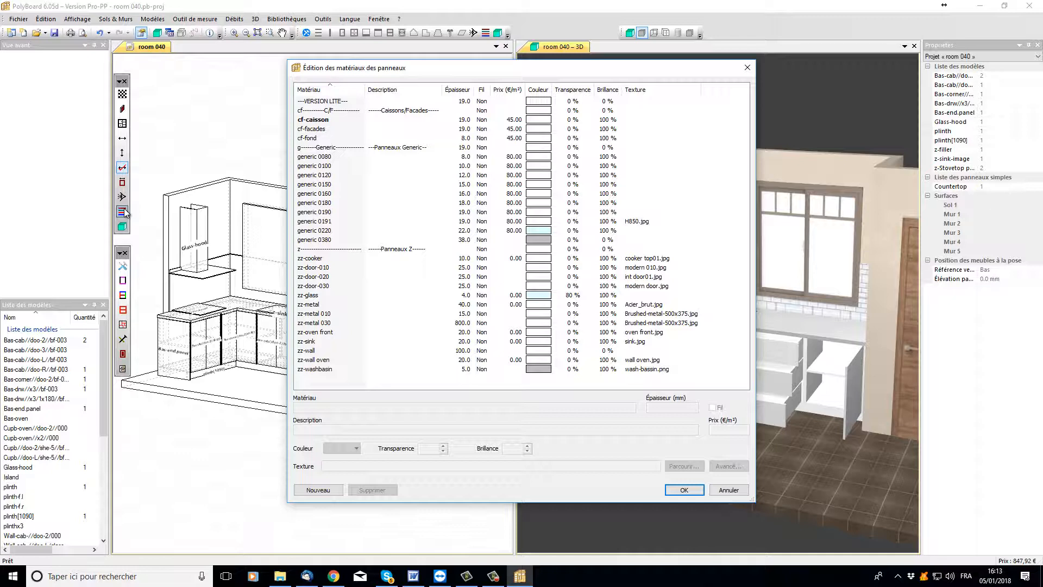
click(318, 131)
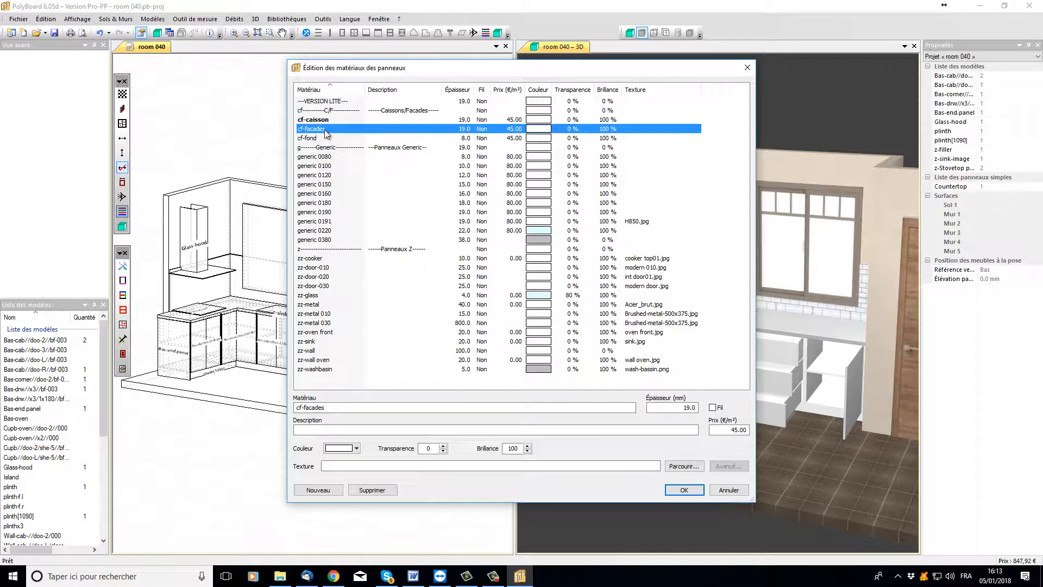
click(679, 468)
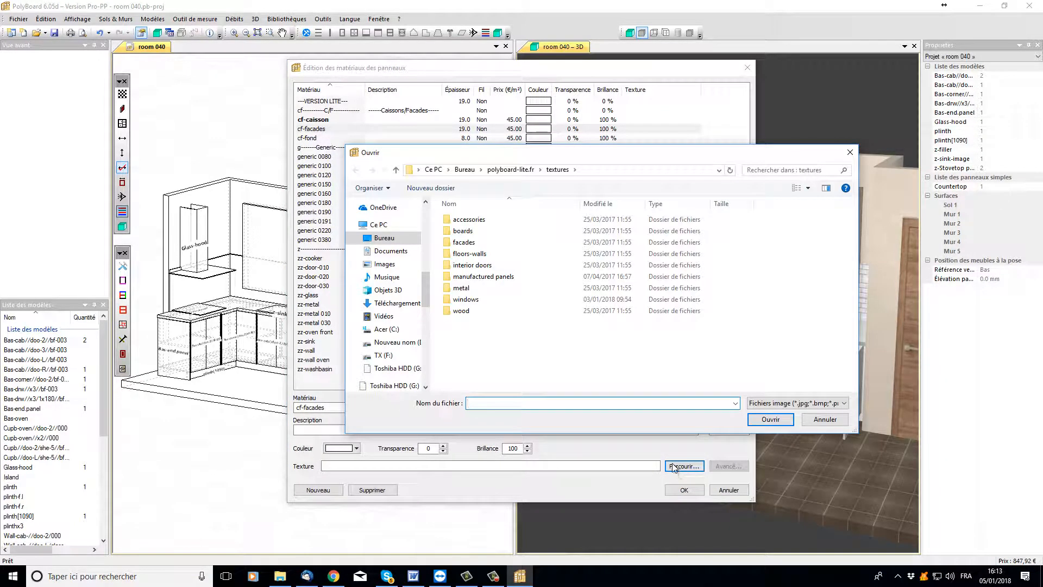
double_click(489, 277)
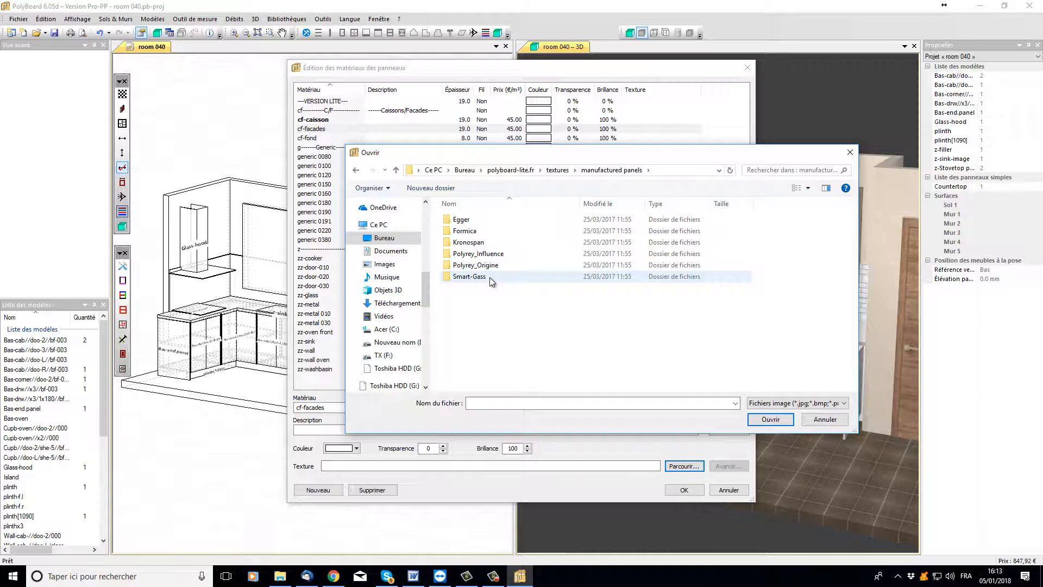
double_click(490, 277)
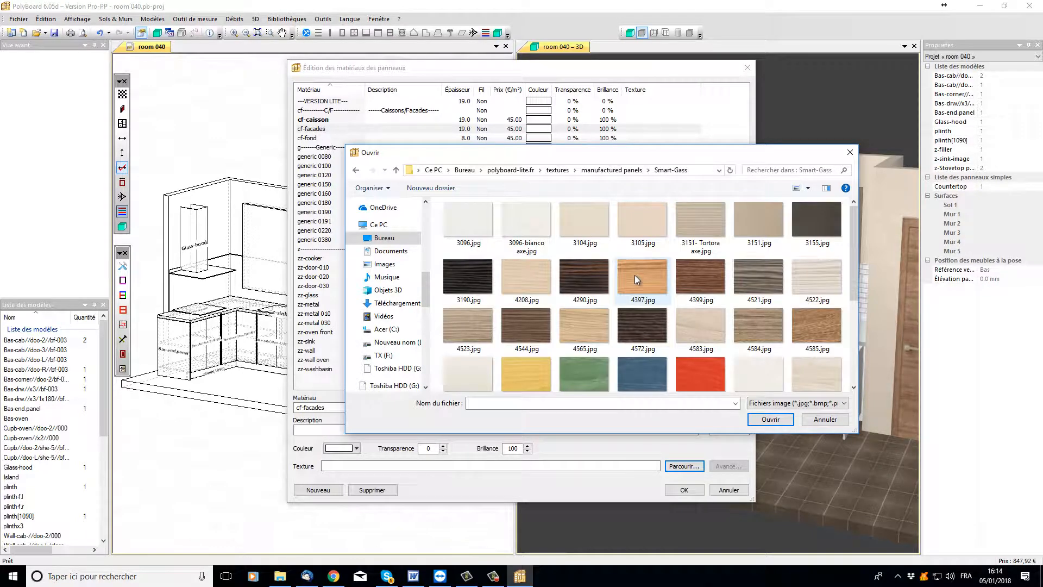
click(634, 275)
click(782, 419)
click(684, 490)
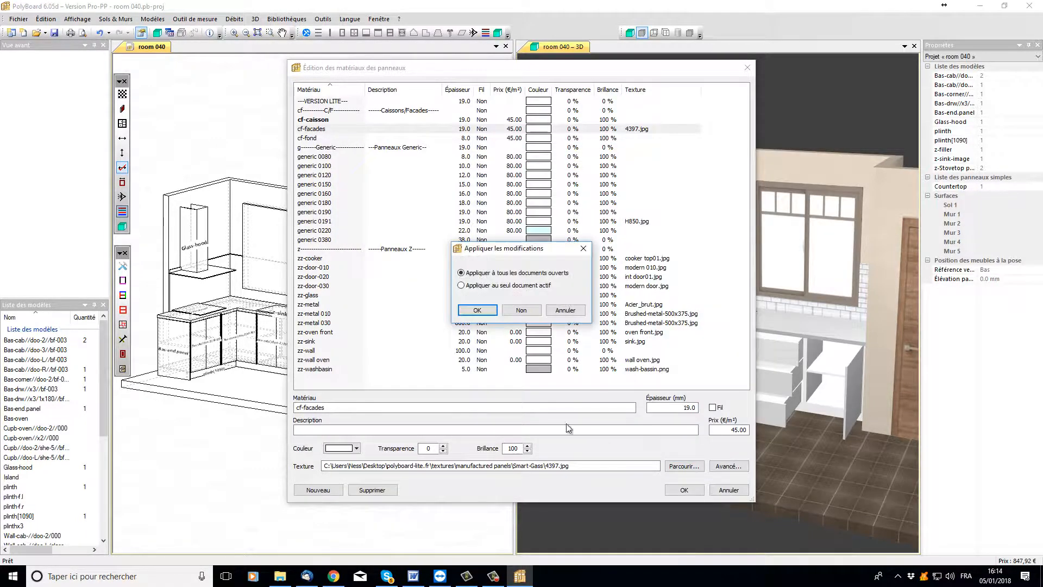
click(477, 310)
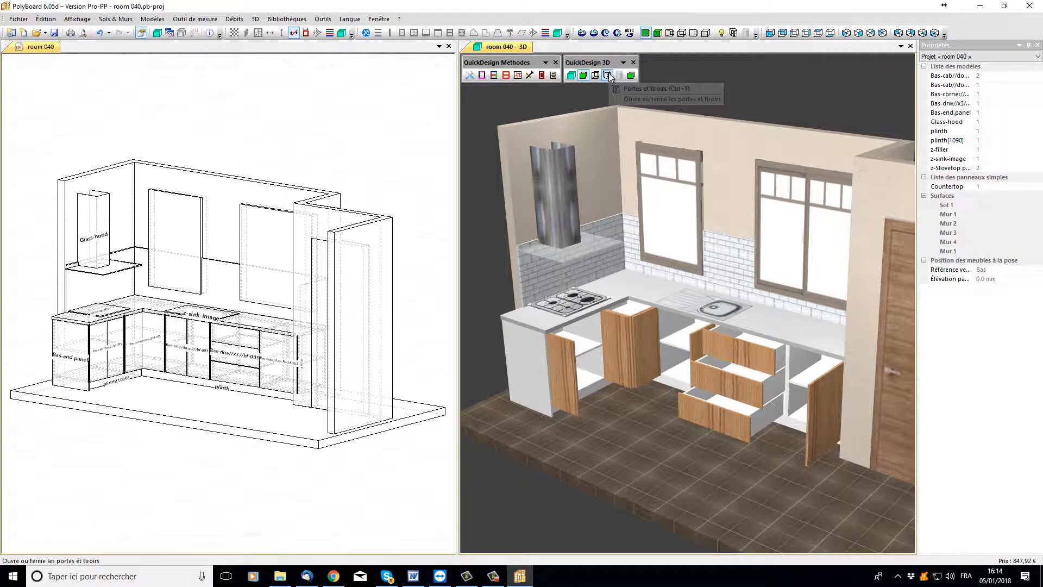
Step: Close the cabinet doors and drawers in the 3D view
click(608, 77)
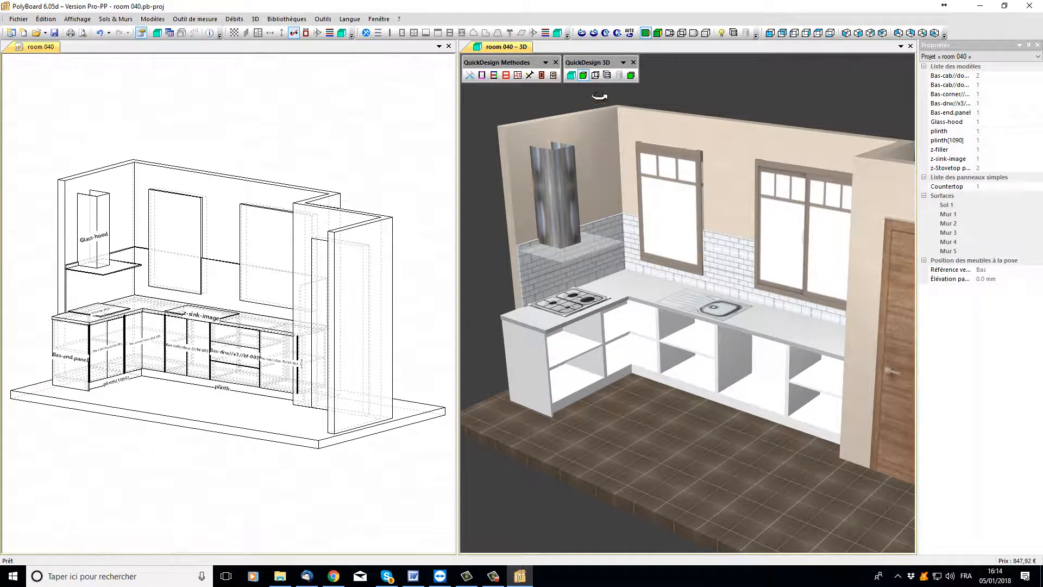
click(607, 76)
mouse_move(648, 417)
mouse_down()
mouse_move(664, 403)
mouse_move(644, 403)
mouse_up()
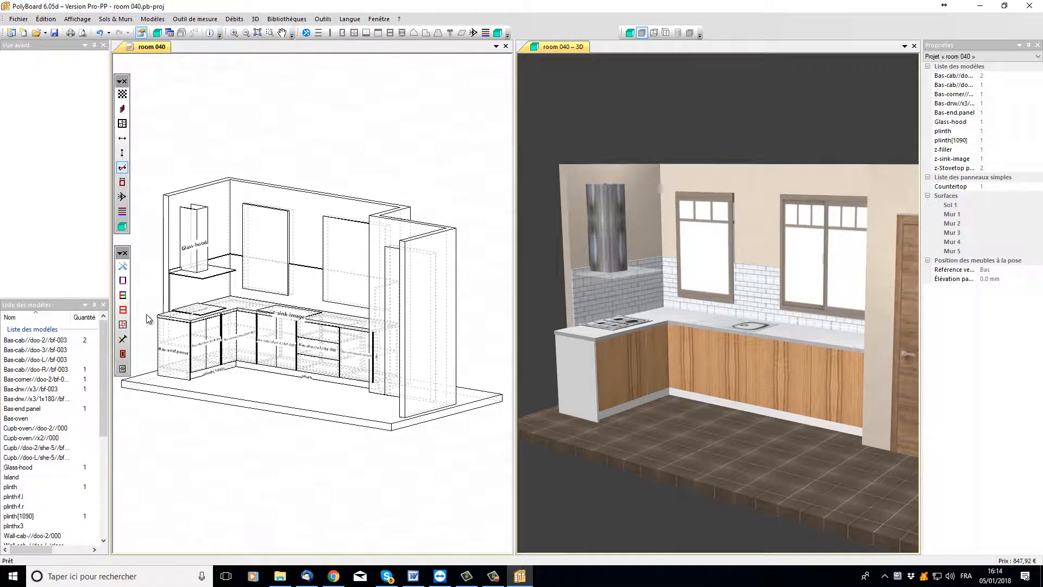
Step: Give the cf-caisson panel material the texture ash.bmp from manufactured panels/Egger, applying the change to all open documents
click(122, 211)
click(318, 120)
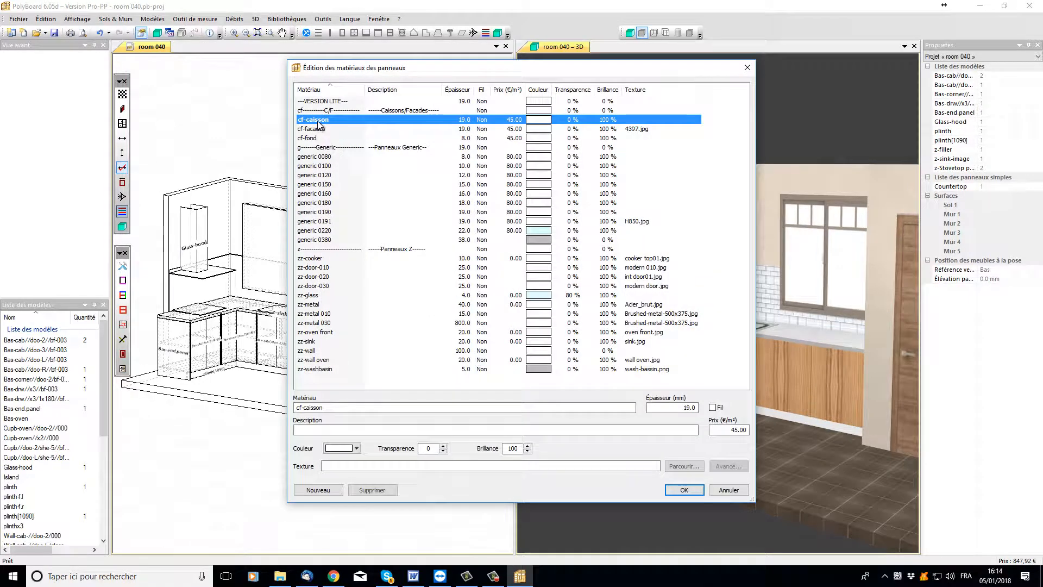
click(684, 465)
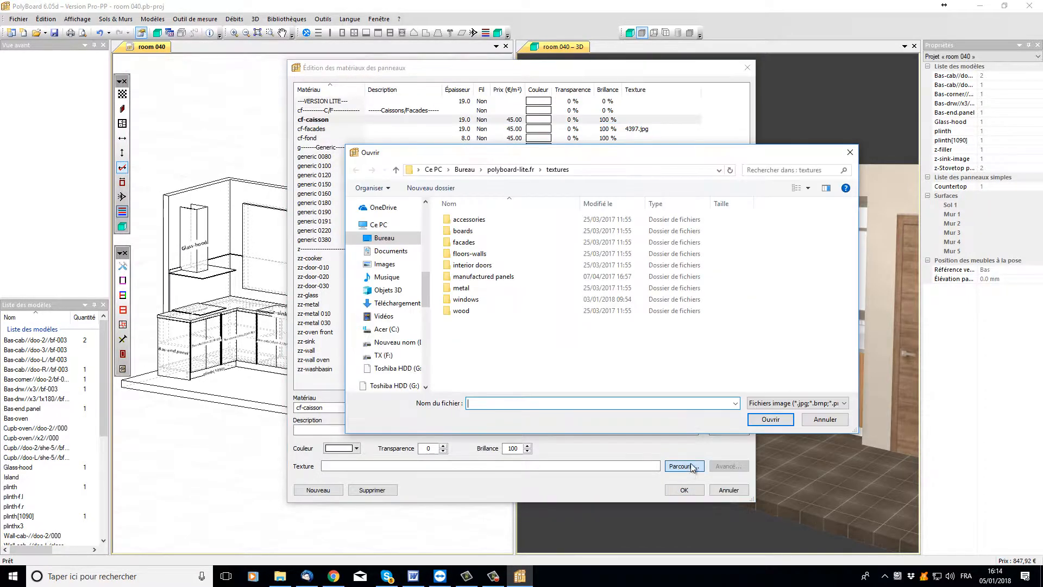
double_click(471, 276)
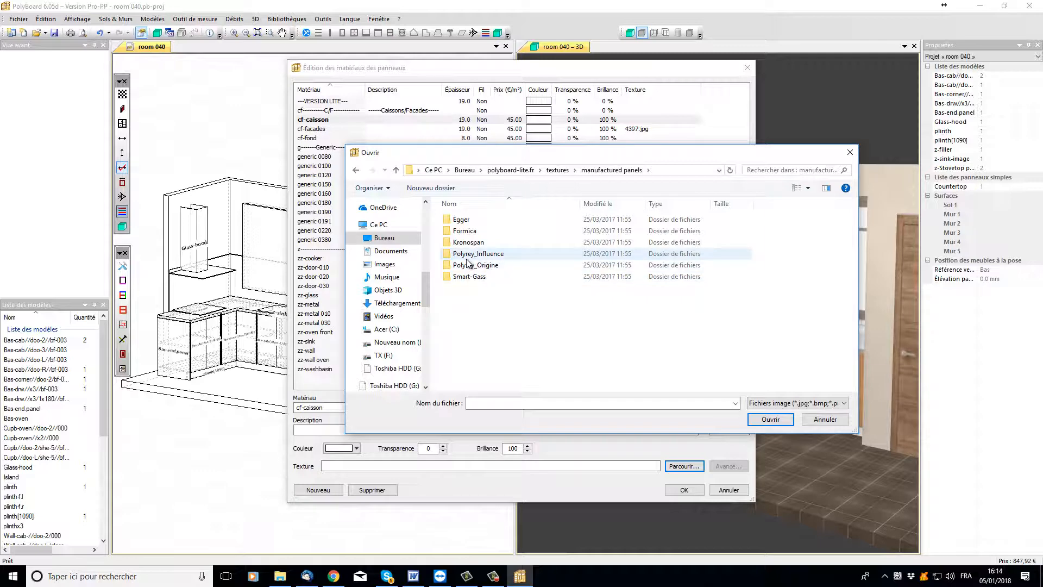
click(462, 220)
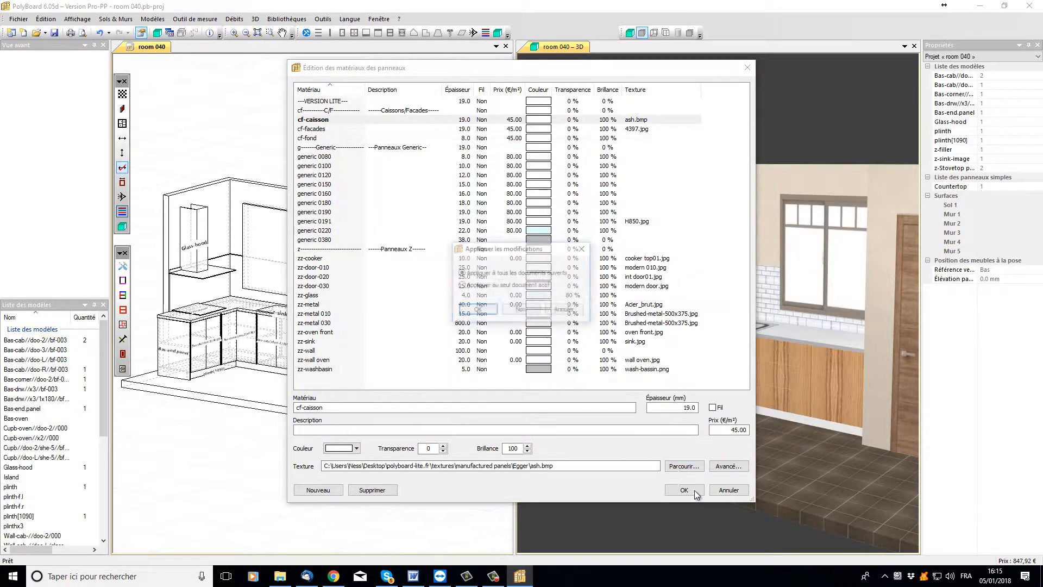
click(685, 490)
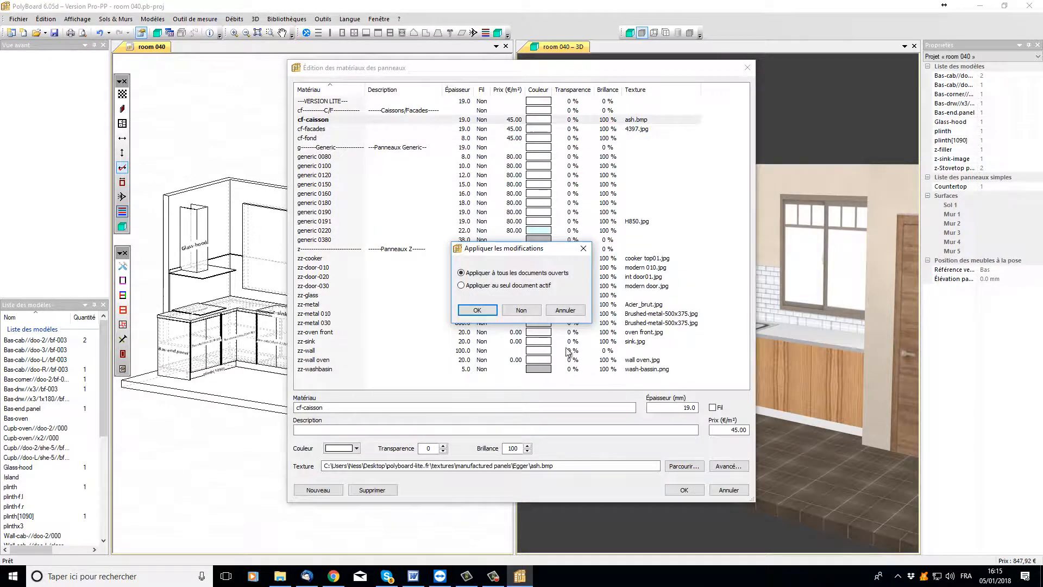
click(479, 311)
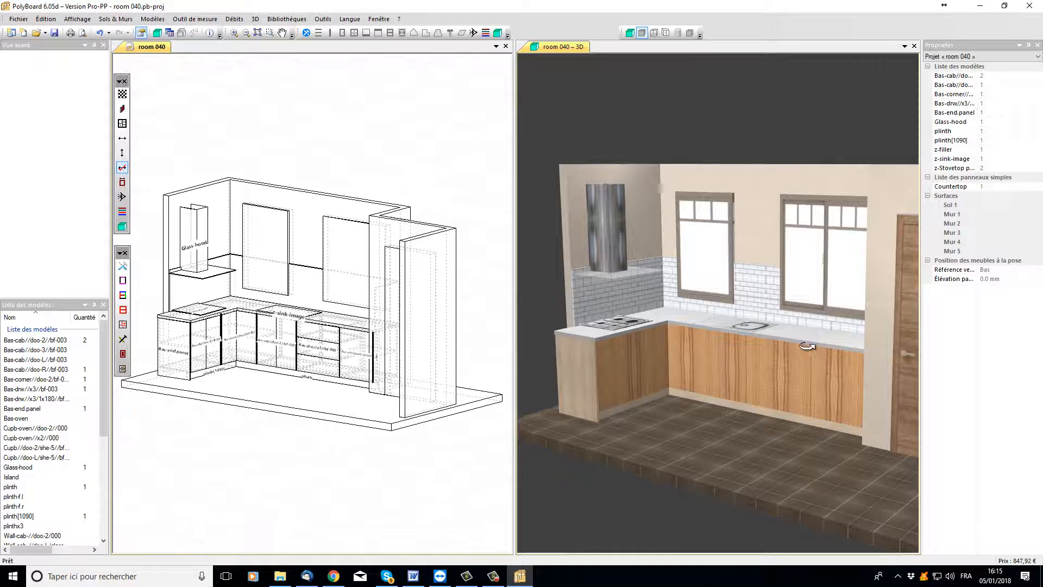
Step: Set the countertop's panel material generic 0380 to black with a gloss of 100 and render the 3D view with shadows
click(190, 325)
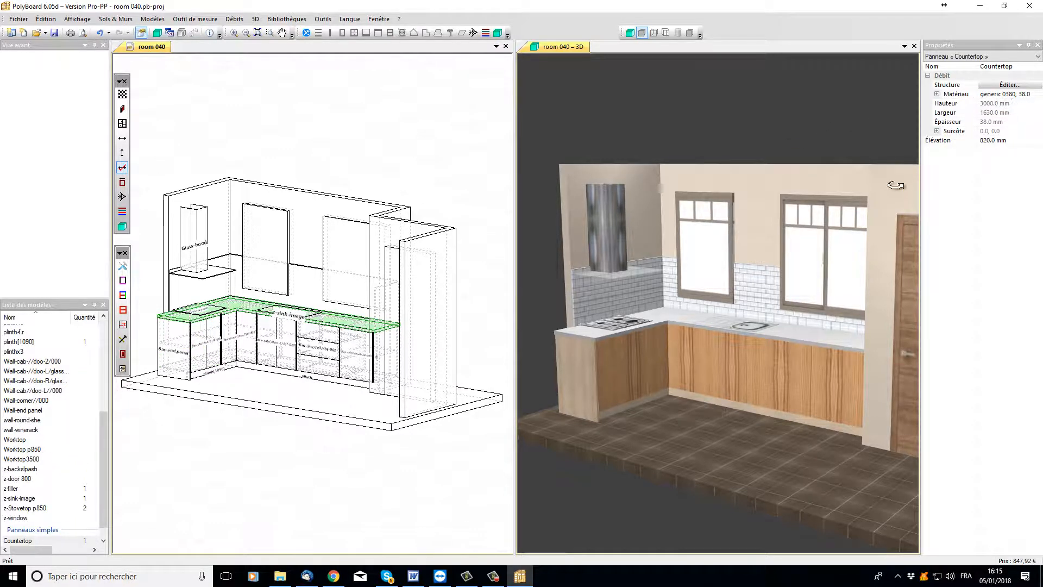
click(121, 212)
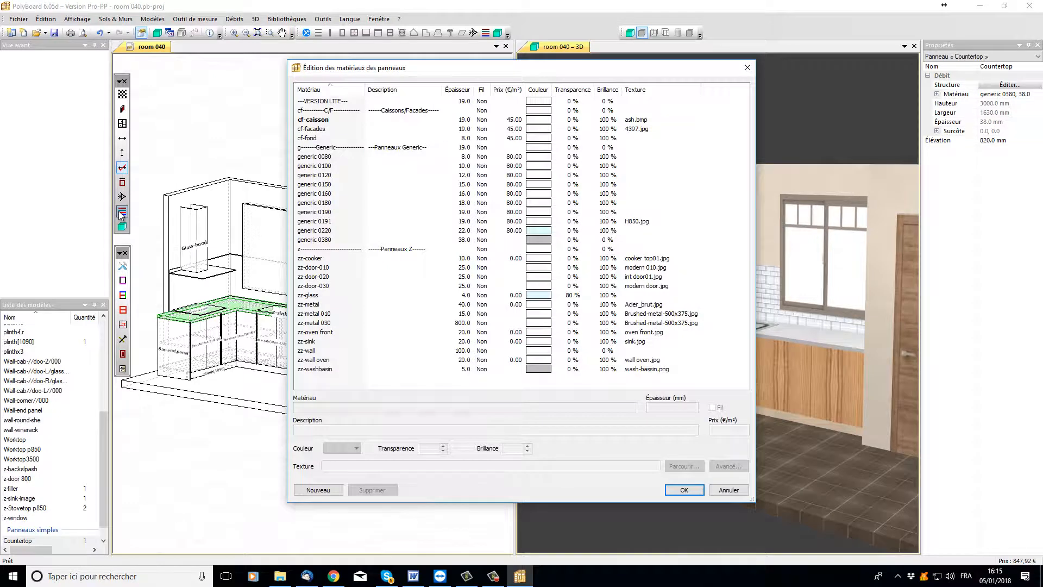
click(307, 242)
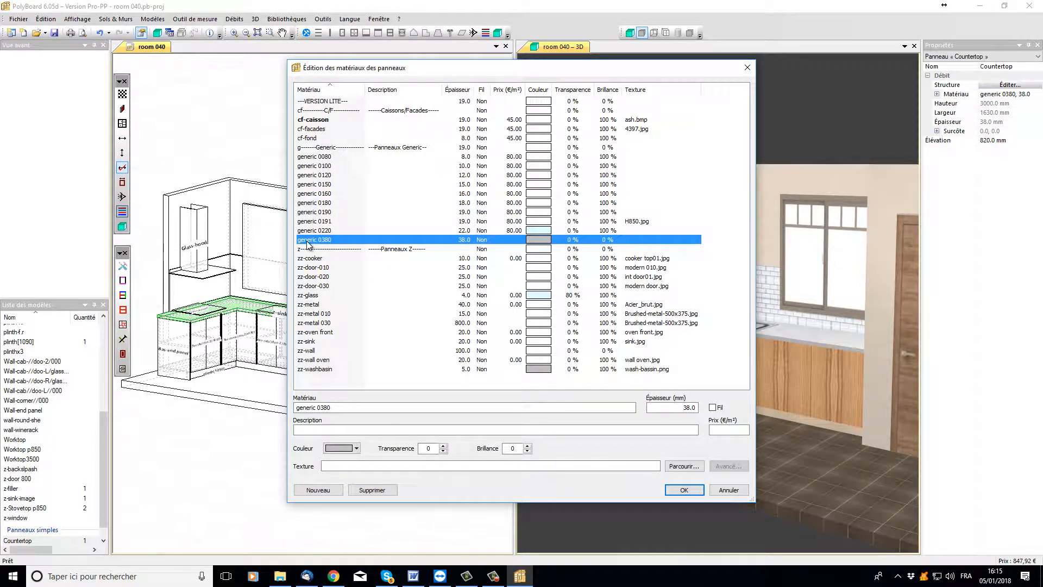
click(357, 448)
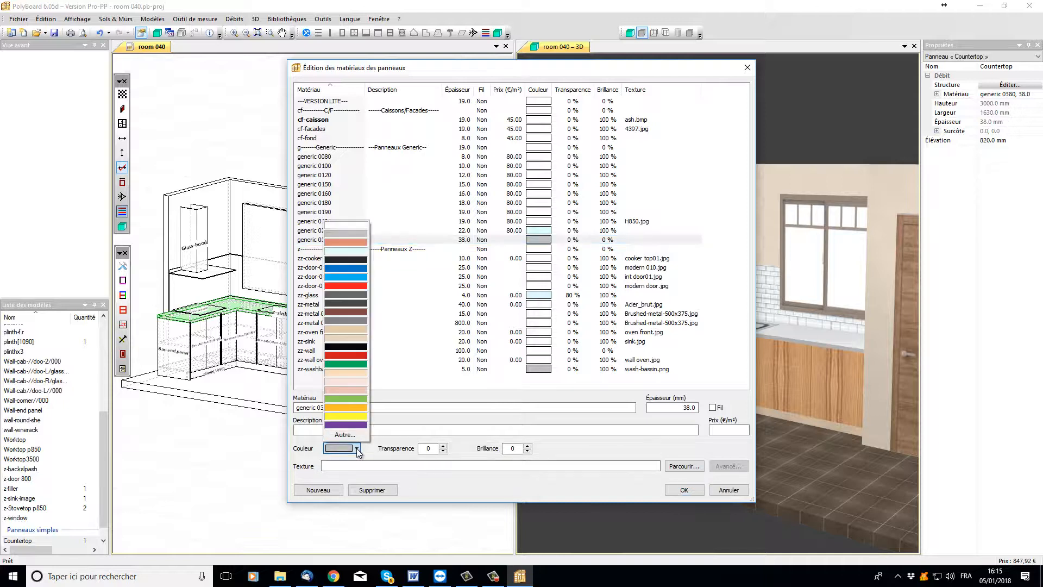
click(346, 346)
double_click(508, 448)
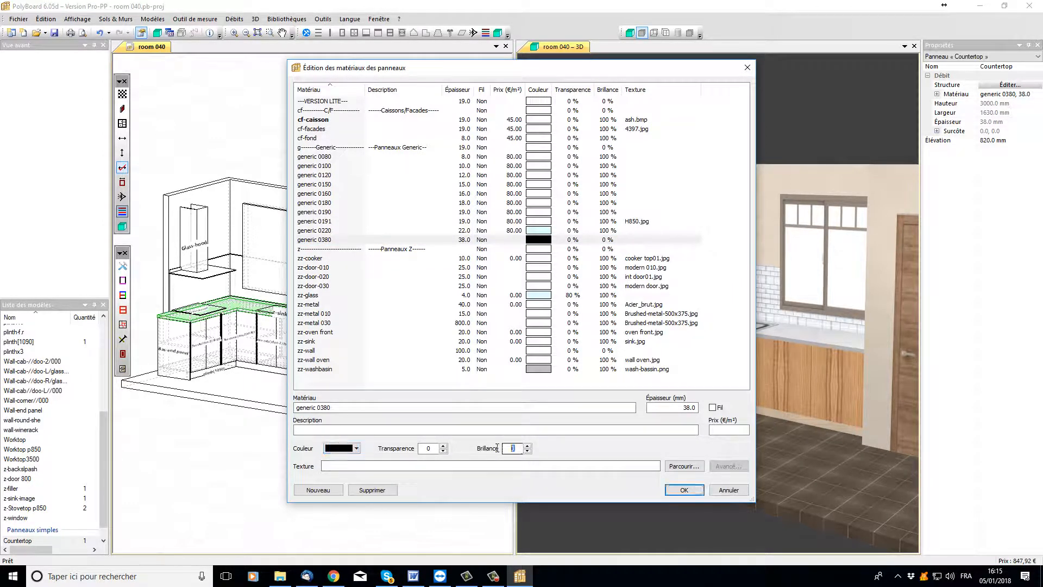
text(100)
click(683, 490)
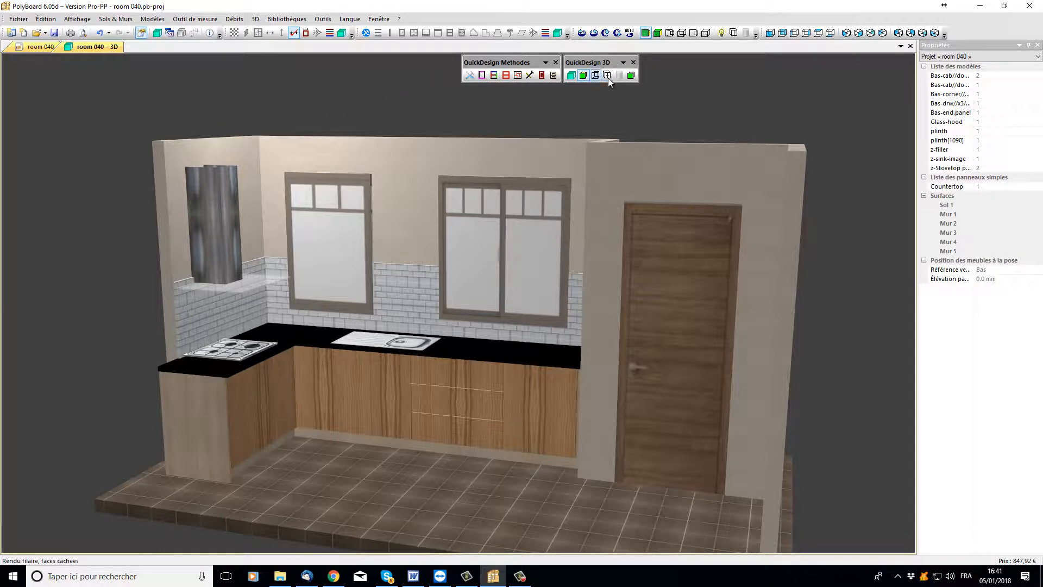
click(630, 76)
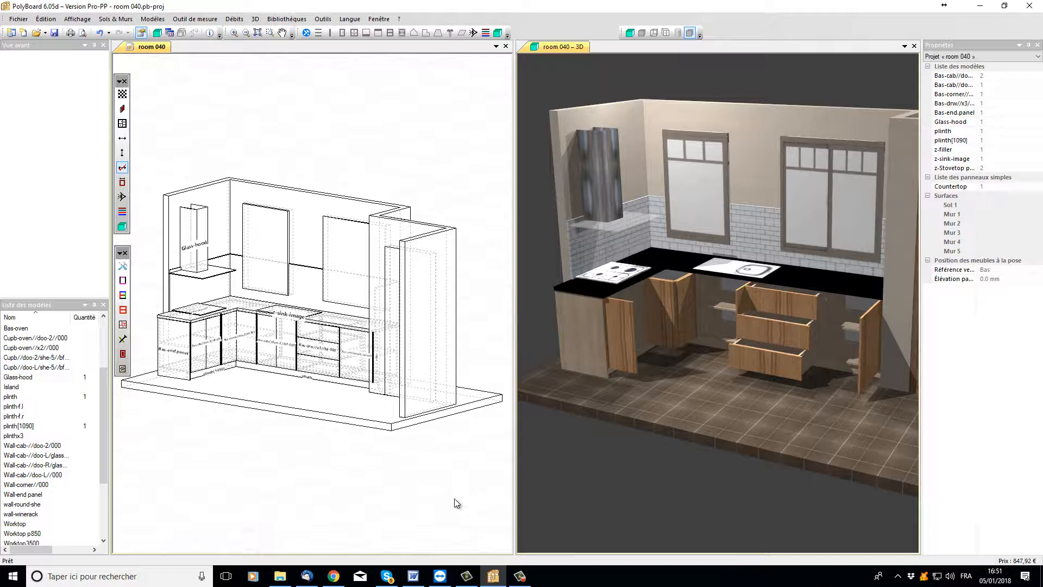
Step: Apply the edge style sub-method 0-chant/tot-010/fac-020 to the entire base units, including the end panel and filler
click(175, 347)
ctrl+click(208, 342)
ctrl+click(234, 335)
ctrl+click(277, 341)
ctrl+click(324, 347)
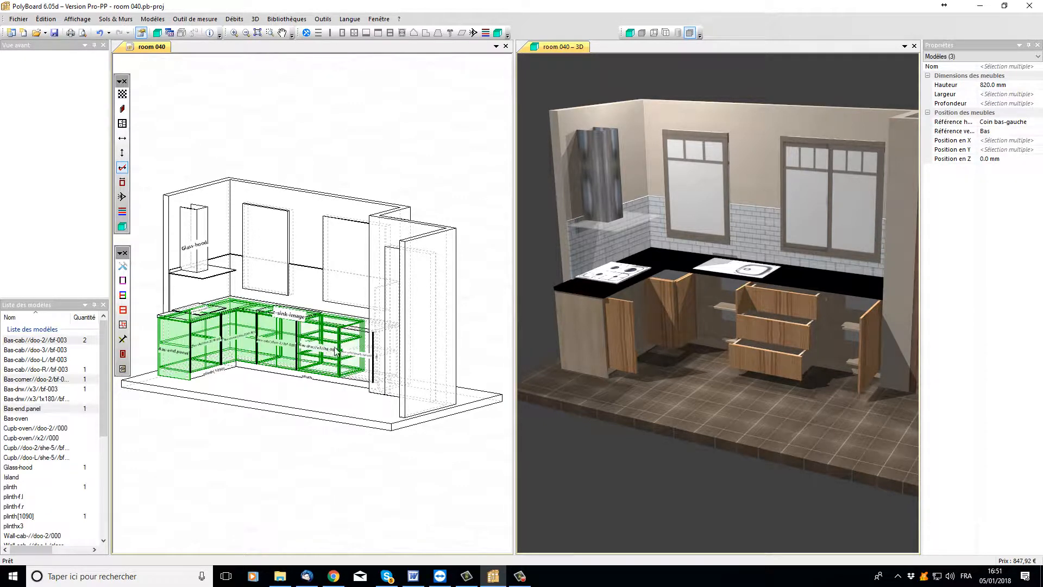
ctrl+click(356, 352)
ctrl+click(375, 354)
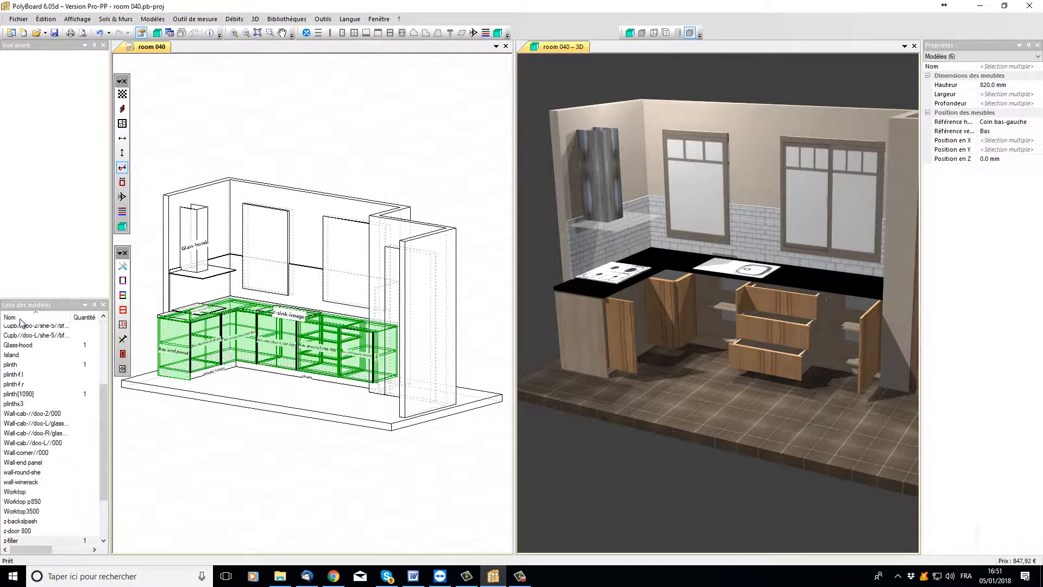
click(126, 307)
click(287, 185)
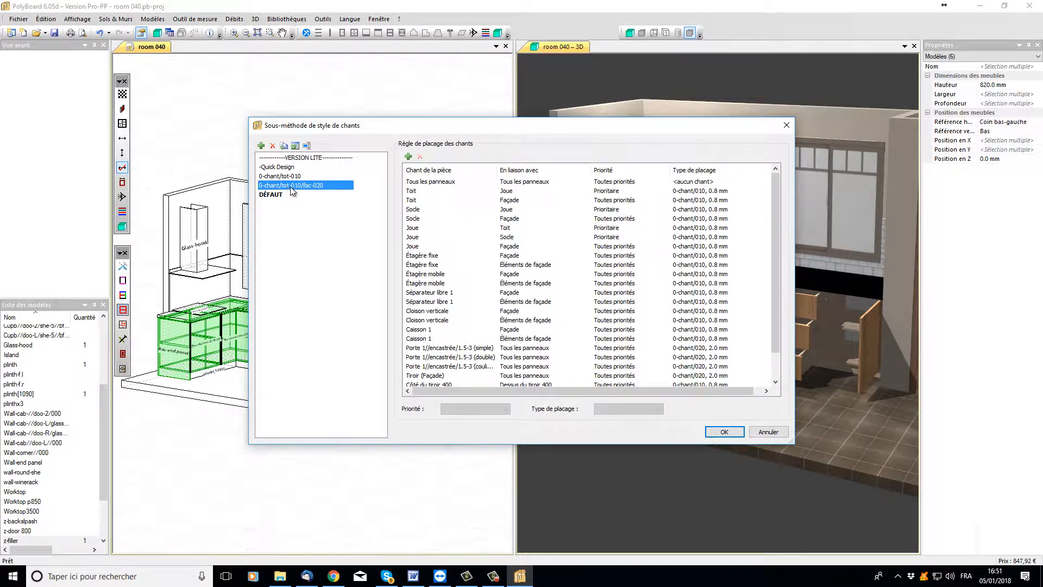
click(724, 431)
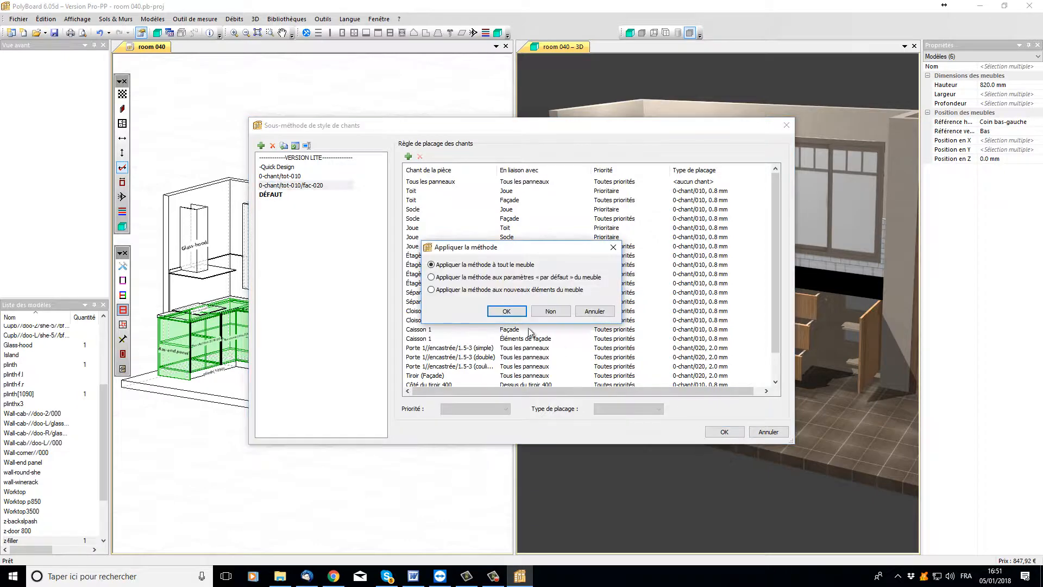
click(507, 314)
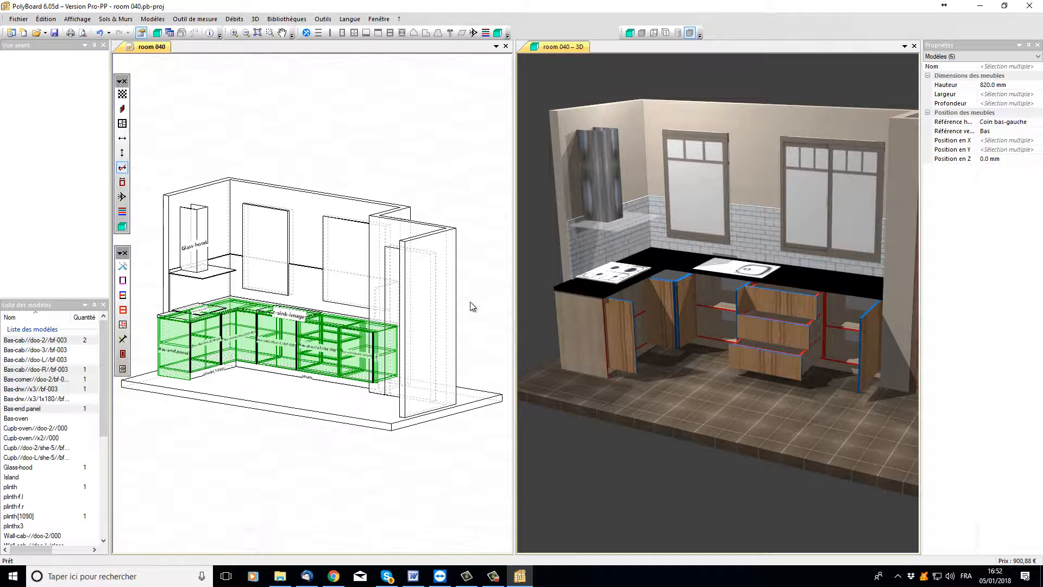
Step: Apply the fixing sub-method 00-uc//minifix-010//tour-010//arr-vis to the selected base units
click(123, 339)
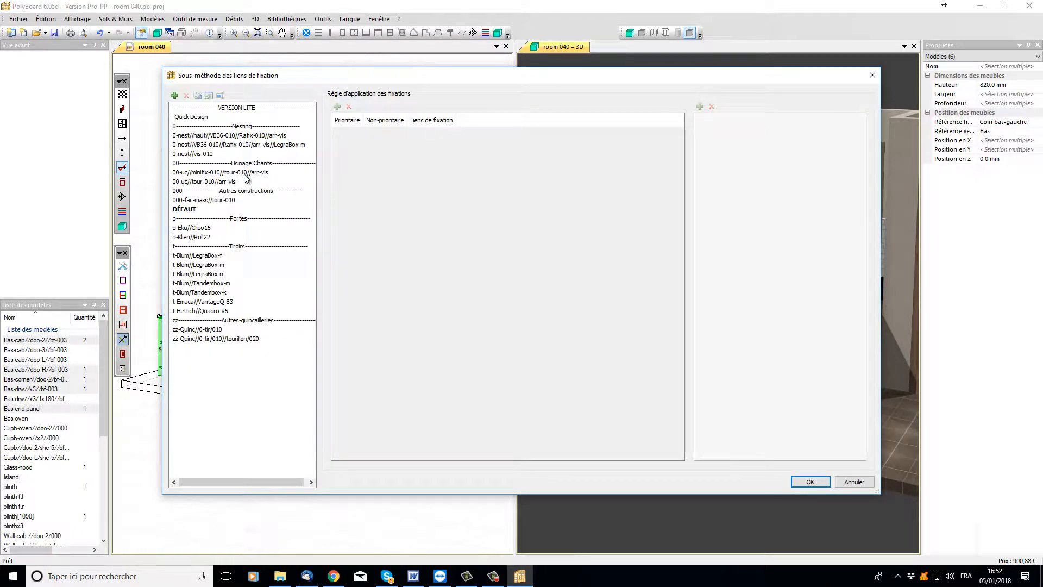
click(245, 172)
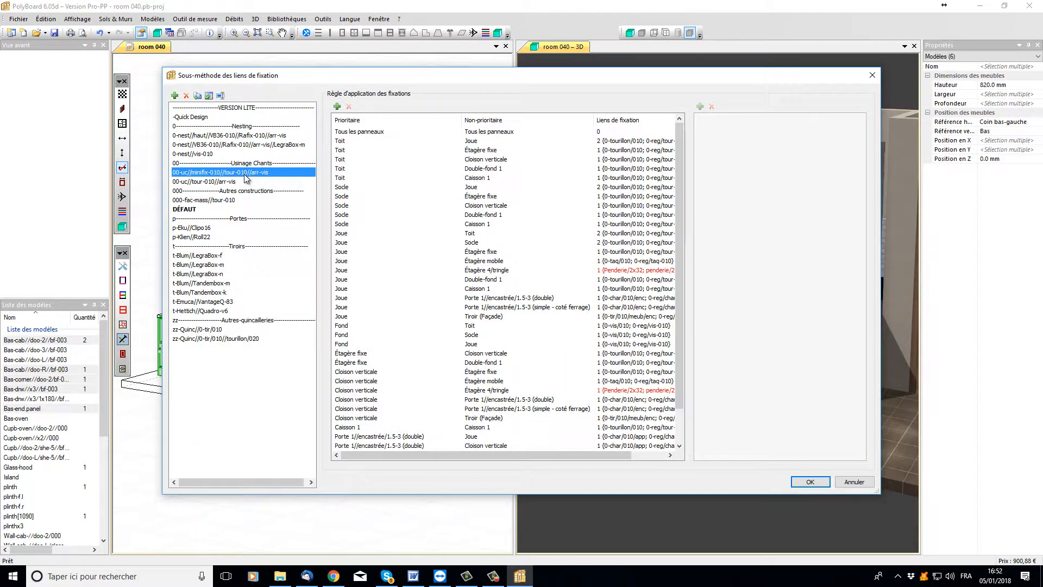
key(Return)
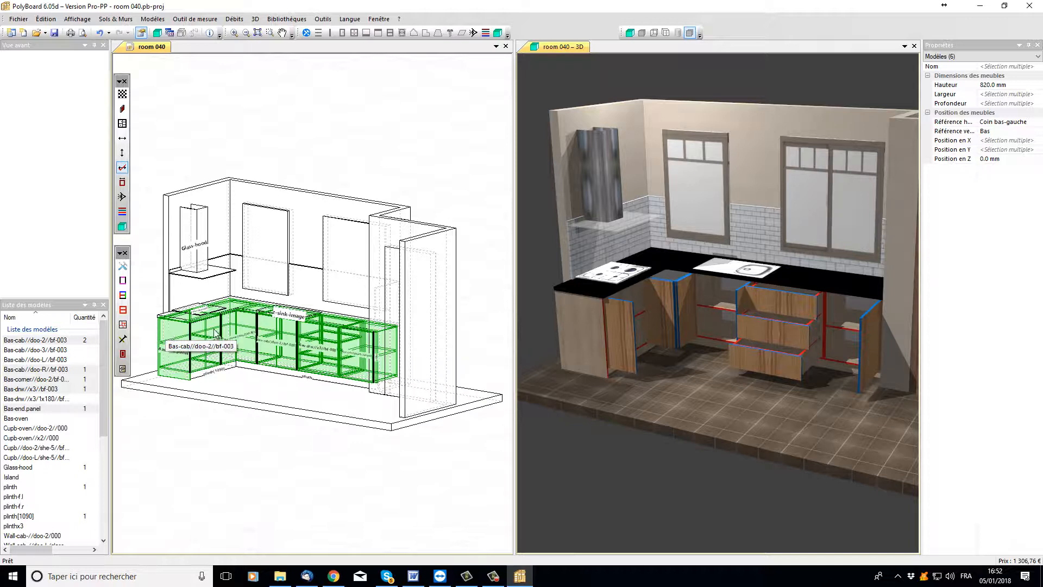
Step: Open the Bas-cab//doo-2//bf-003 cabinet and inspect its fixings in 3D as a hidden-face wireframe
double_click(191, 338)
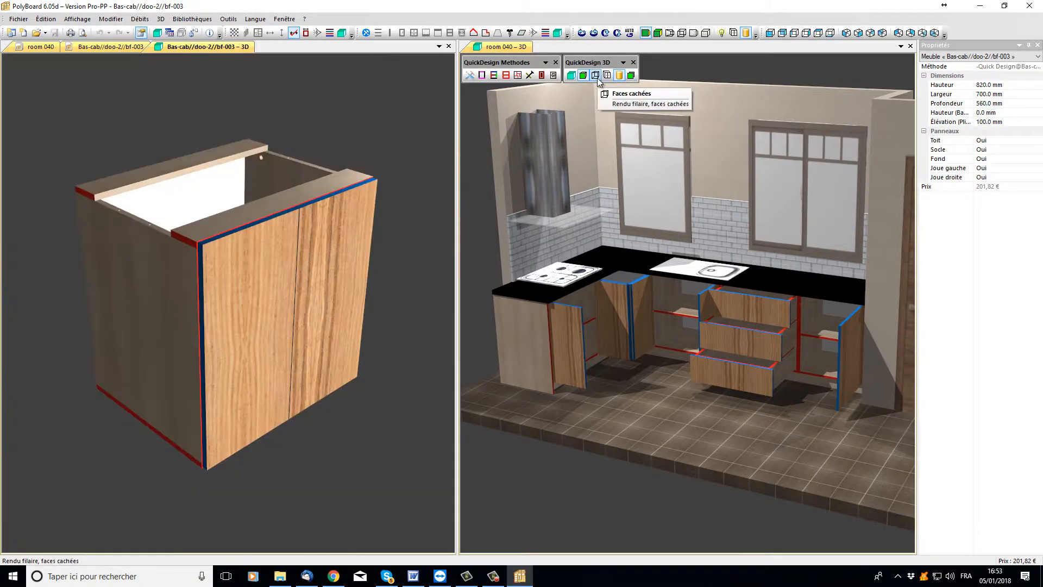
click(595, 76)
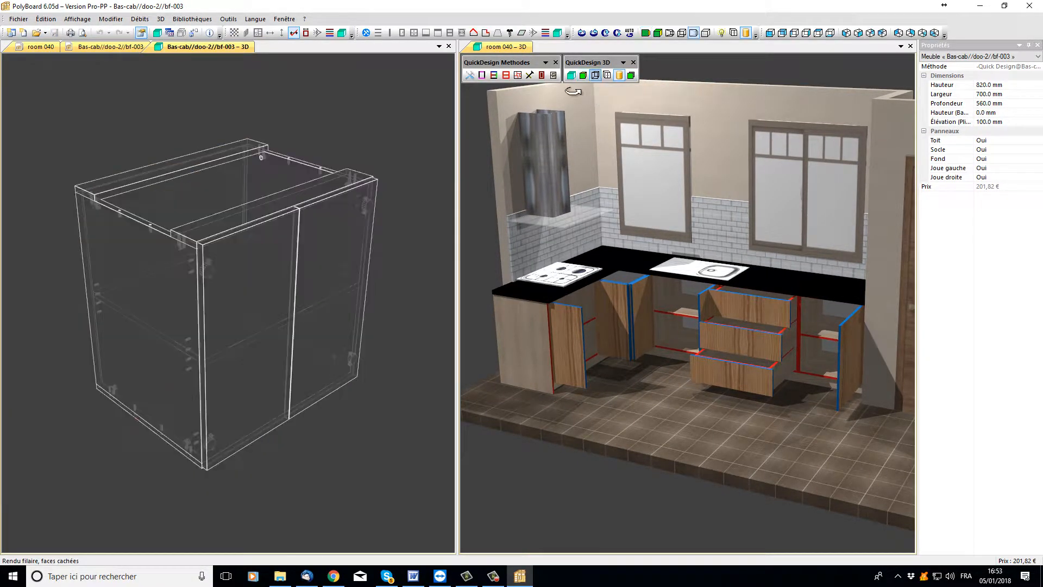
drag(253, 270, 240, 326)
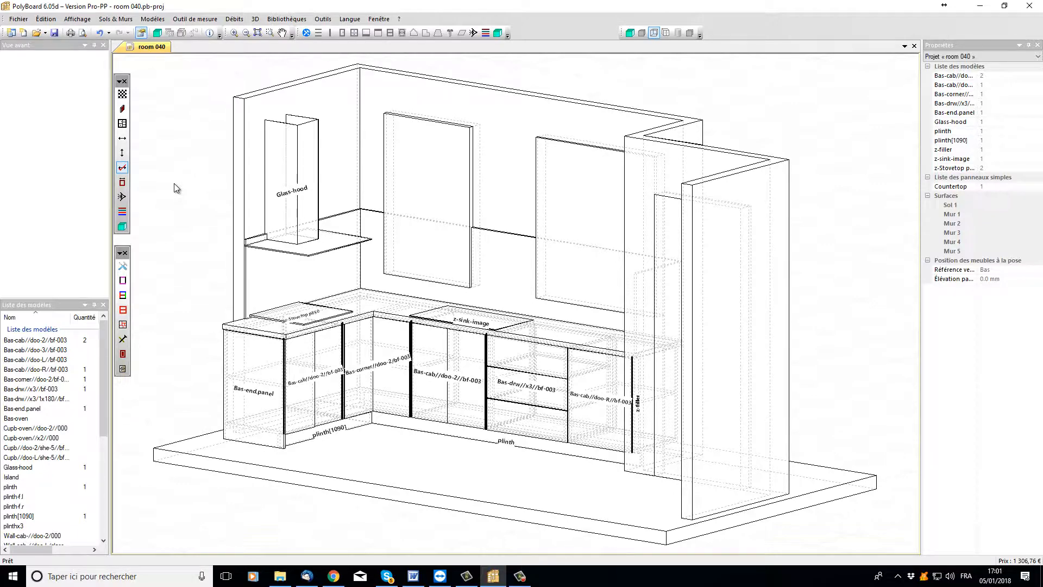
Step: Preview the project's printout and review the room views, unit list, cutting lists and cost summary
click(82, 33)
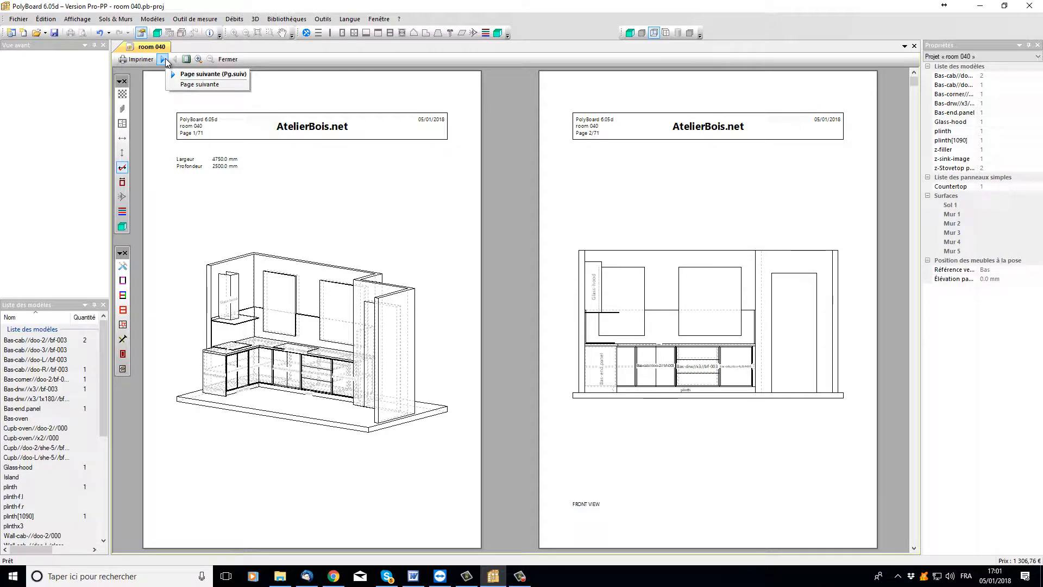
click(164, 59)
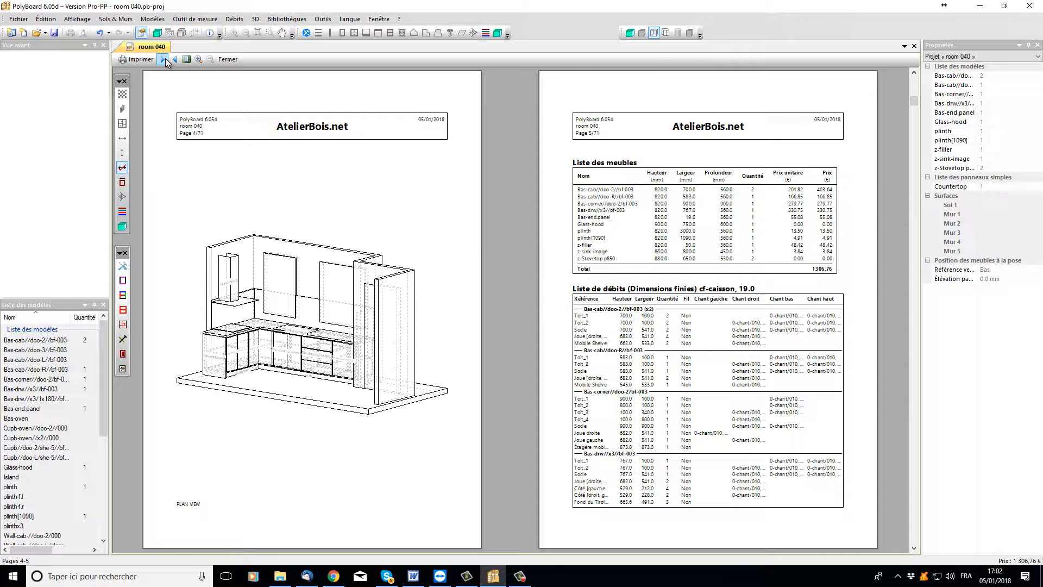
click(163, 59)
click(164, 58)
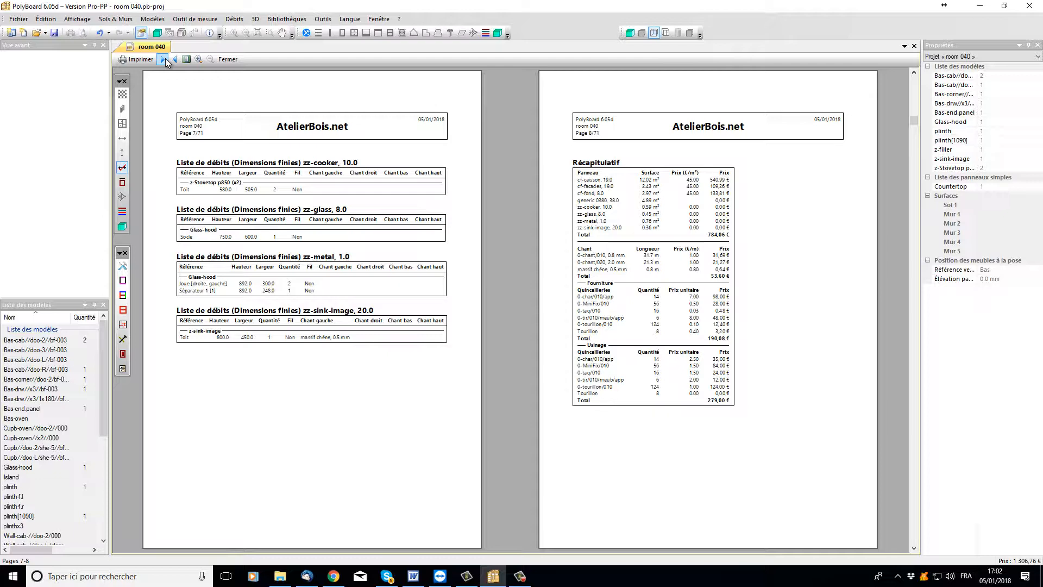
Step: Examine the preview sheets for the Bas-cab//doo-2//bf-003 cabinet and its panel drilling drawings
click(163, 59)
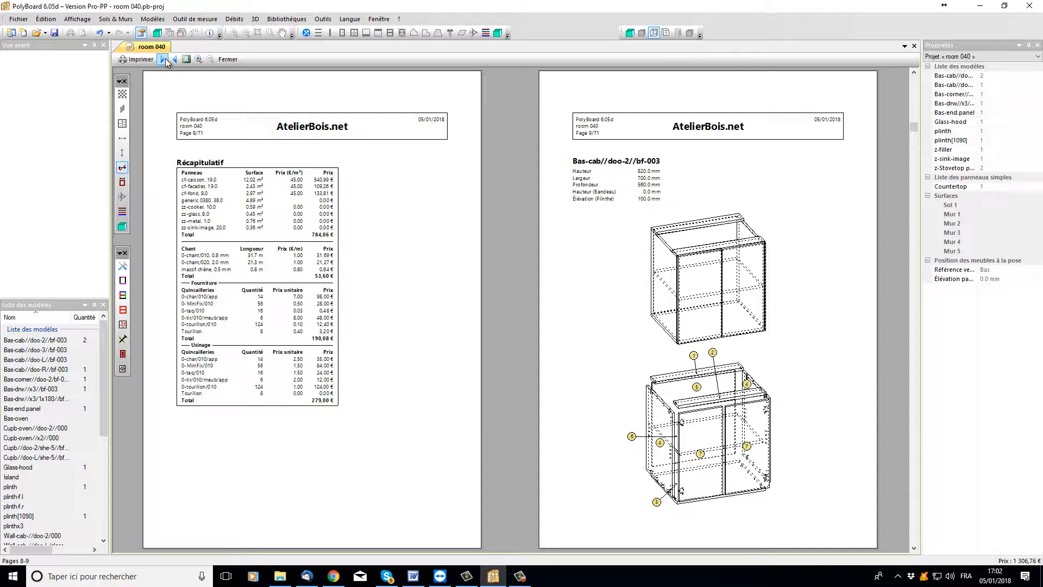
click(163, 59)
click(164, 58)
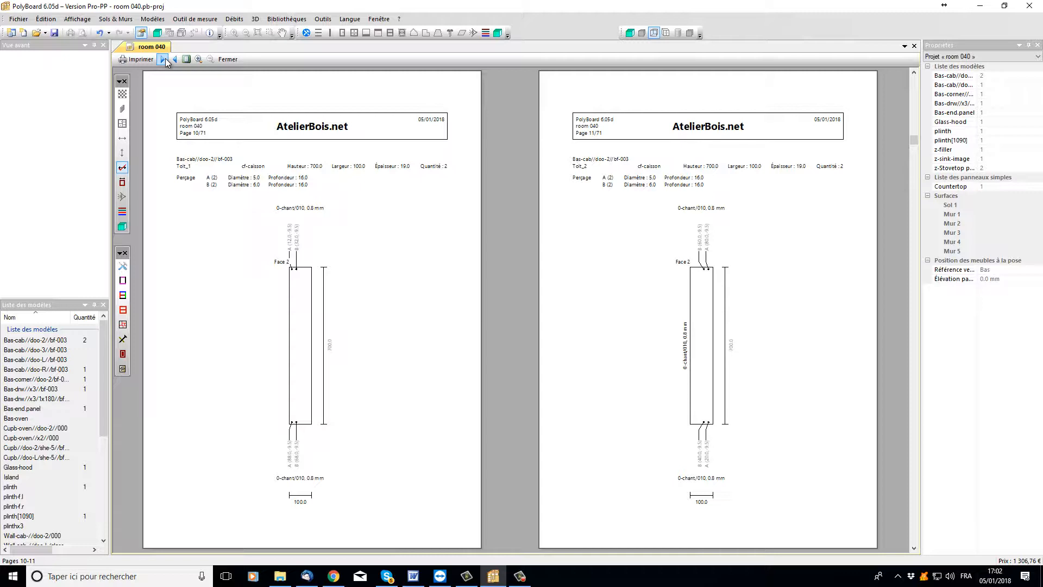
click(163, 59)
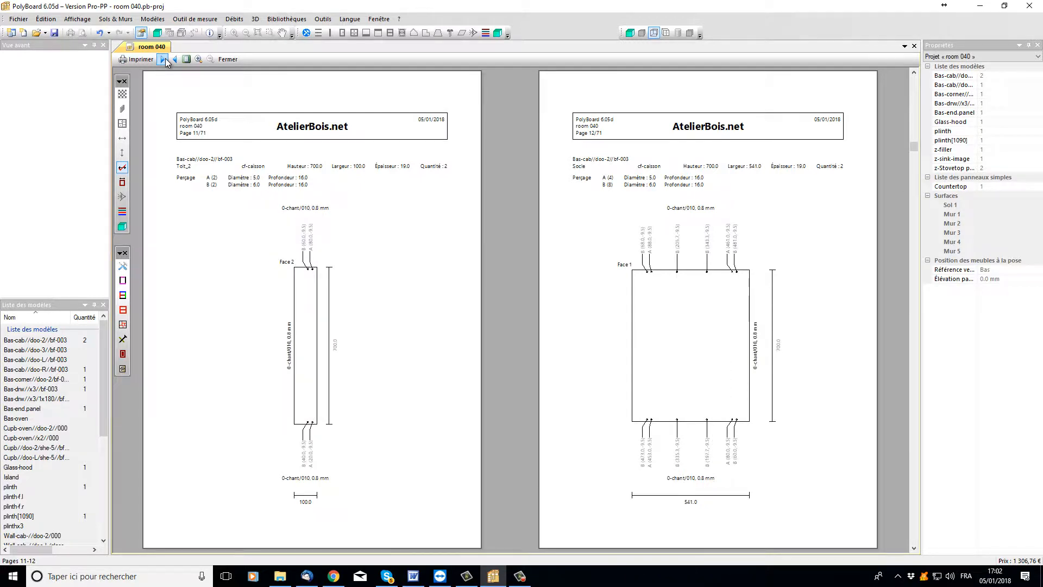
click(163, 59)
click(163, 60)
click(163, 59)
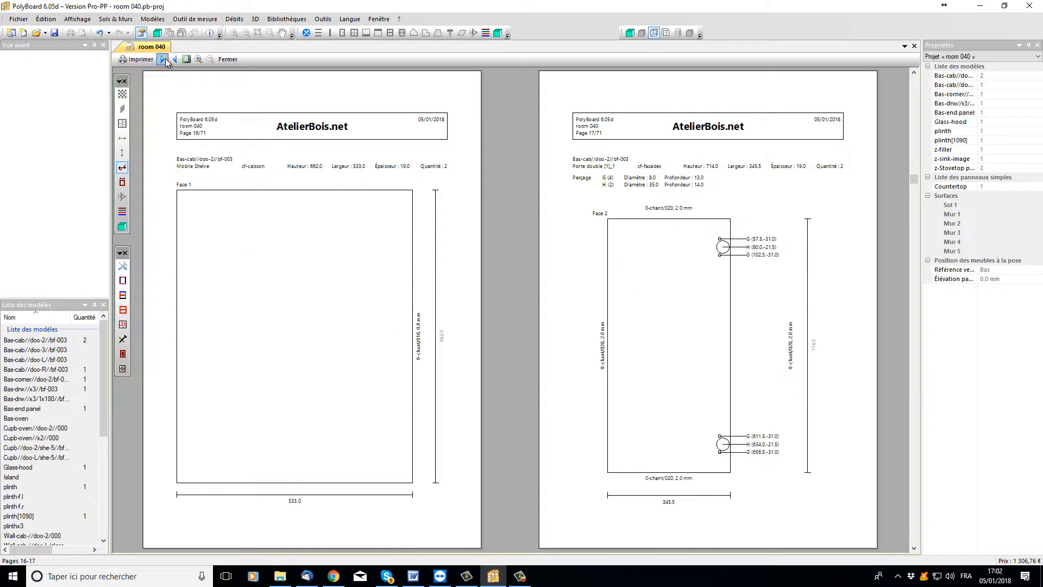
click(163, 59)
click(163, 59)
click(163, 59)
click(163, 60)
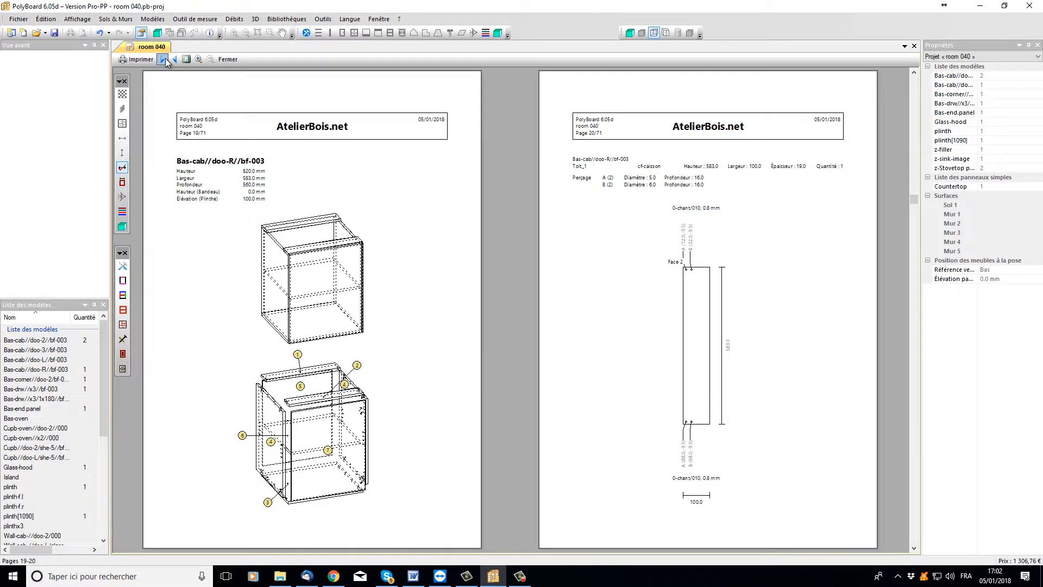
Step: Examine the panel drawings of the Bas-cab//doo-R//bf-003 cabinet and close the print preview
click(163, 59)
click(163, 59)
click(163, 59)
click(163, 59)
click(163, 60)
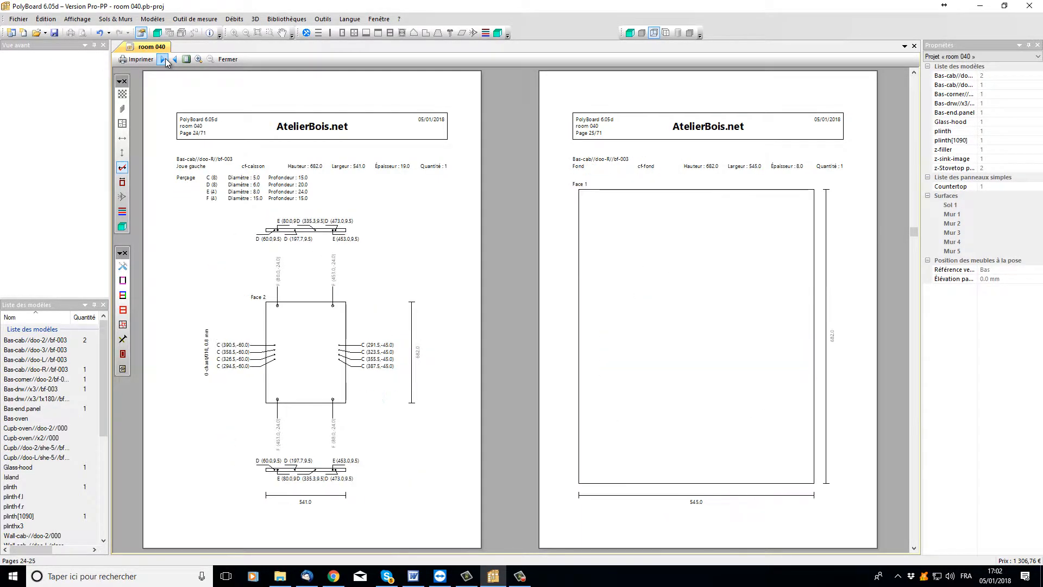
click(163, 59)
click(163, 60)
click(163, 59)
click(227, 59)
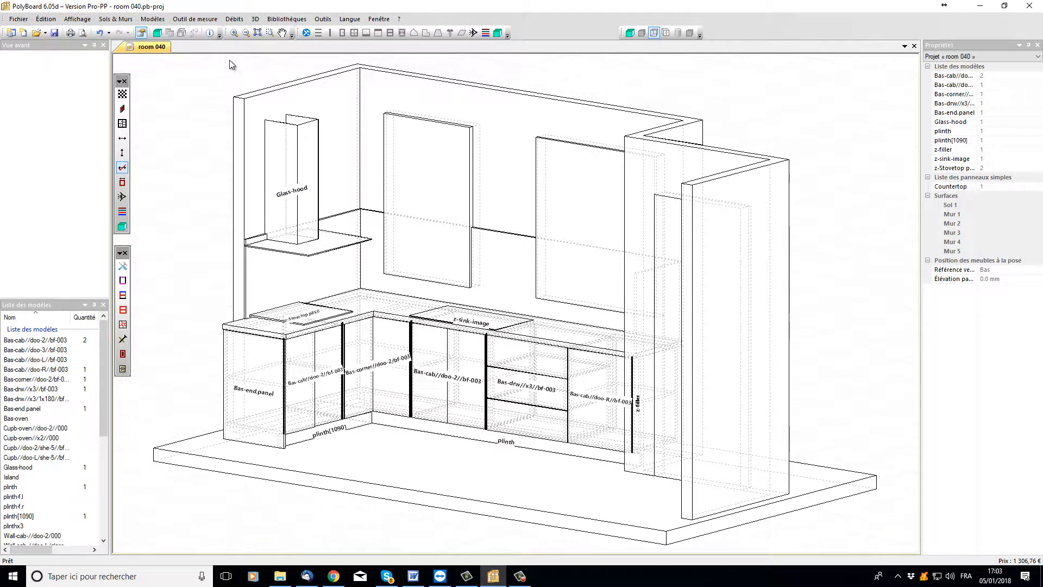
Step: Display the post-processor export formats available for the room 040 project
click(30, 18)
mouse_move(49, 175)
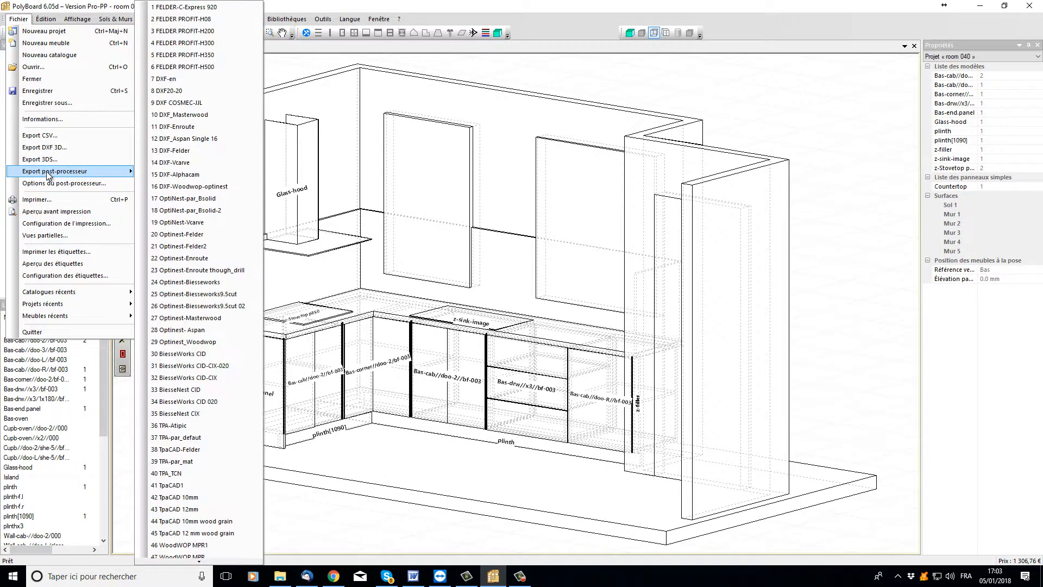